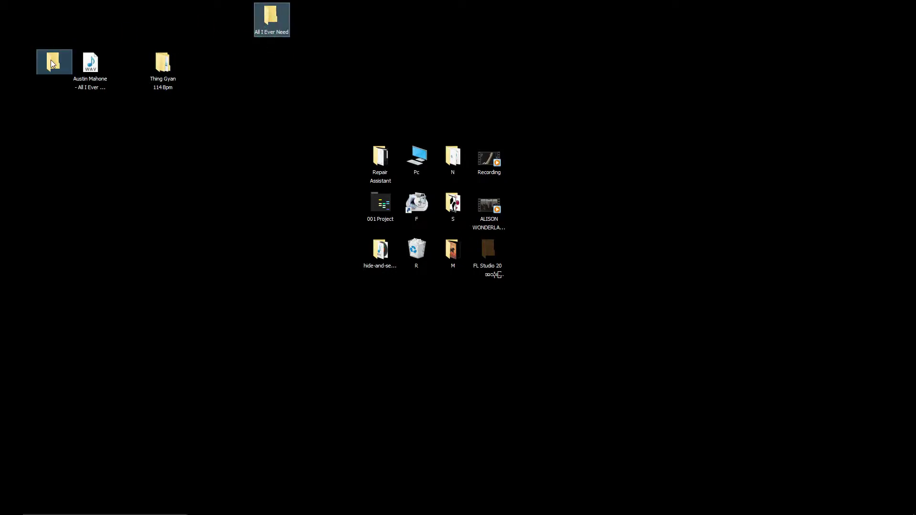
Move the Austin Mahone WAV file from the desktop into the All I Ever Need folder
mouse_move(90, 64)
left_mouse_down()
mouse_move(55, 66)
mouse_move(98, 74)
left_mouse_up()
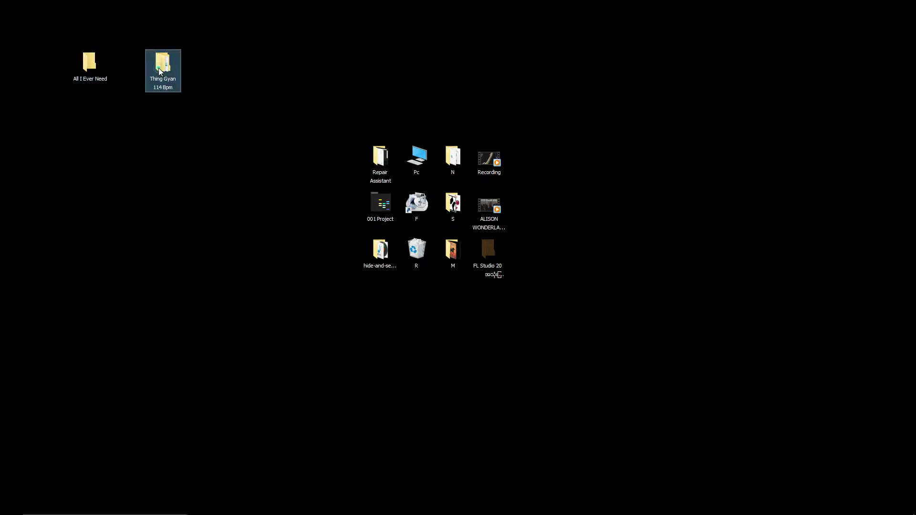
Examine the audio stems in the Music folder inside Thing Gyan 114 Bpm and close the folder window
double_click(162, 67)
left_click(438, 116)
double_click(438, 114)
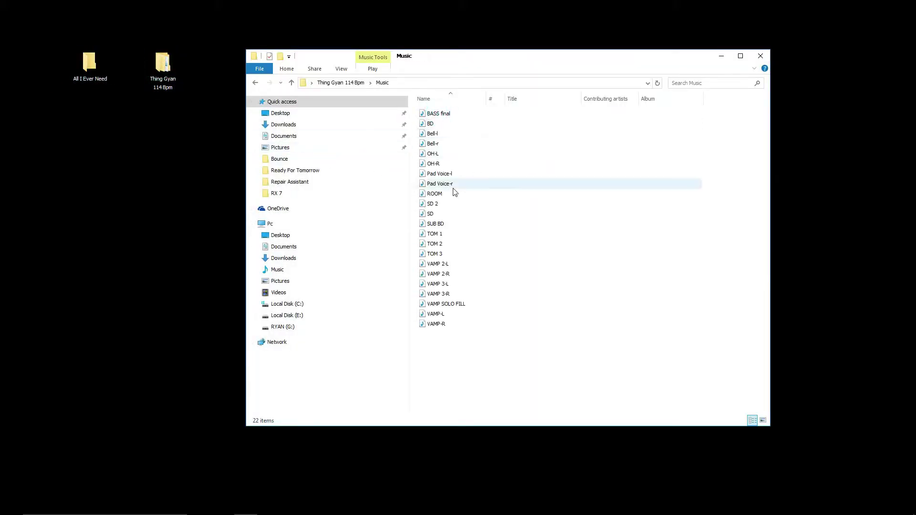
key("ctrl+a")
left_click(506, 355)
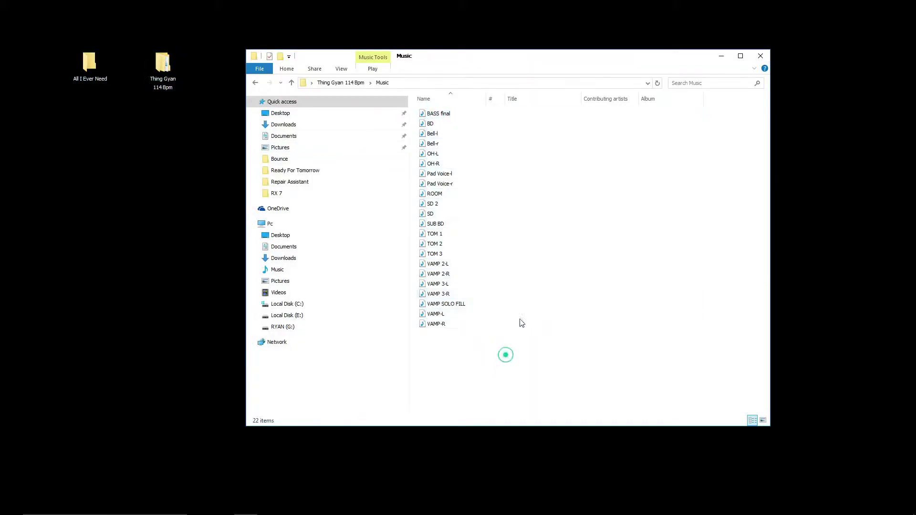
left_click(761, 56)
Create a new folder named Music inside the All I Ever Need folder
double_click(90, 64)
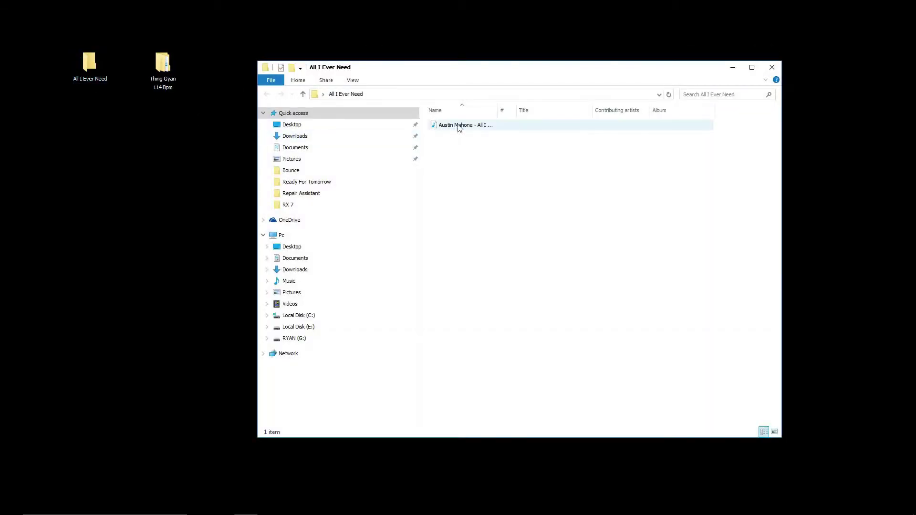
right_click(485, 237)
mouse_move(547, 371)
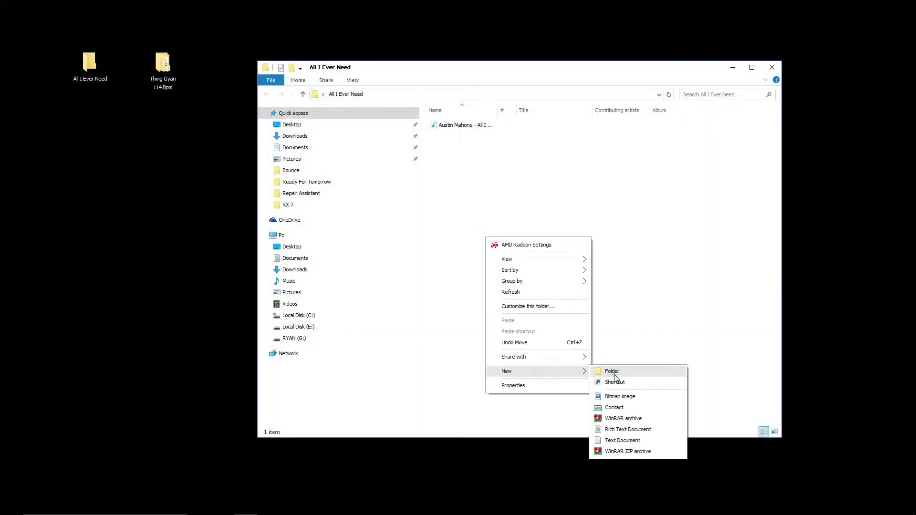
left_click(611, 371)
type("Mu")
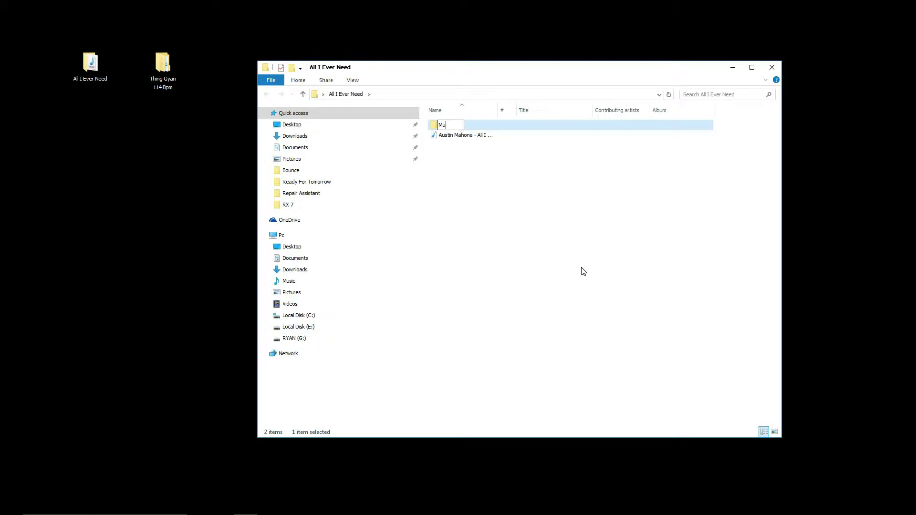
type("sic")
key("Return")
Move the WAV file into the Music folder, close the window, and place the Thing Gyan 114 Bpm folder beside All I Ever Need
left_click(494, 138)
mouse_move(494, 140)
left_mouse_down()
mouse_move(474, 137)
mouse_move(485, 124)
left_mouse_up()
left_click(772, 67)
left_click_drag(162, 65, 127, 65)
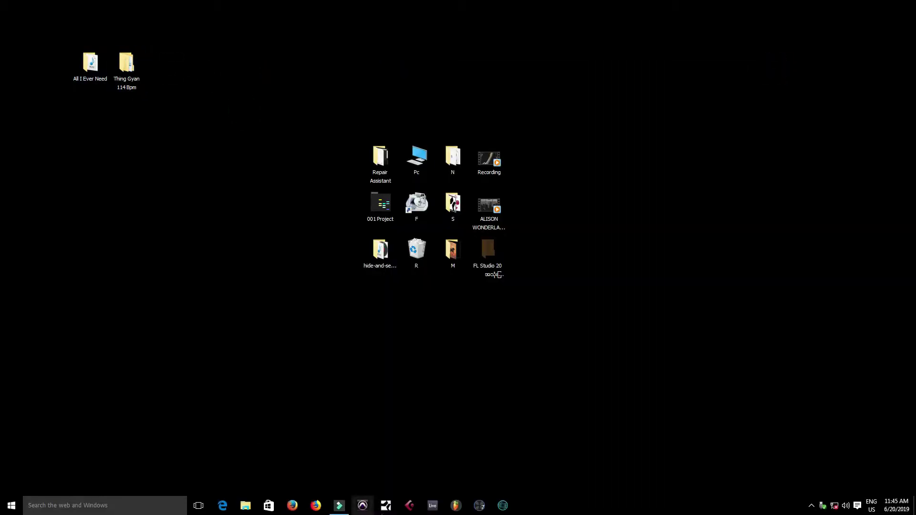
Launch Pro Tools and dismiss its startup Dashboard after viewing the Recent, Create and Projects pages
left_click(362, 506)
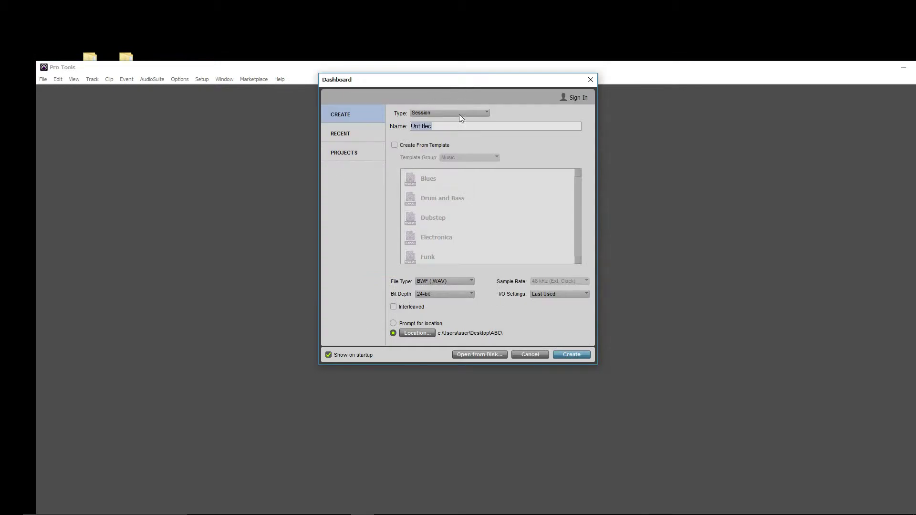
left_click(361, 137)
left_click(353, 114)
left_click(363, 152)
left_click(368, 133)
left_click(590, 80)
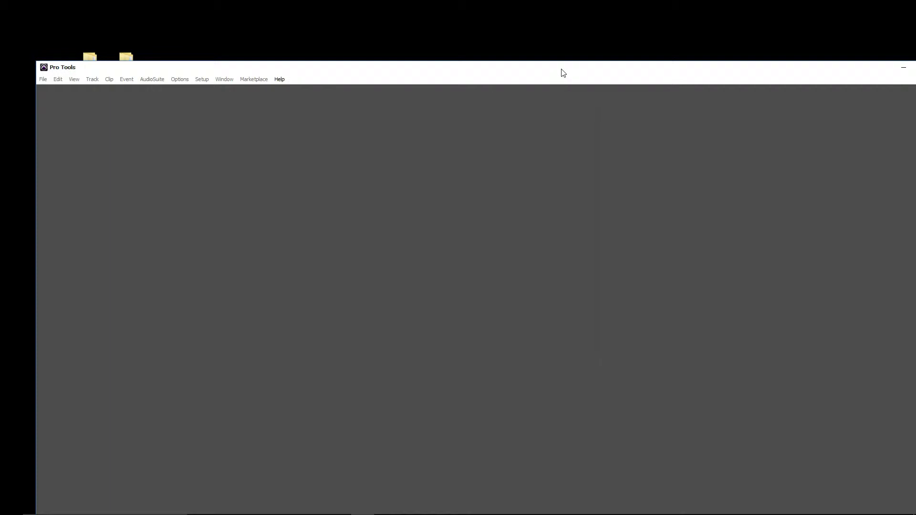
Maximize the program window and reopen the Dashboard for creating a new session
double_click(680, 70)
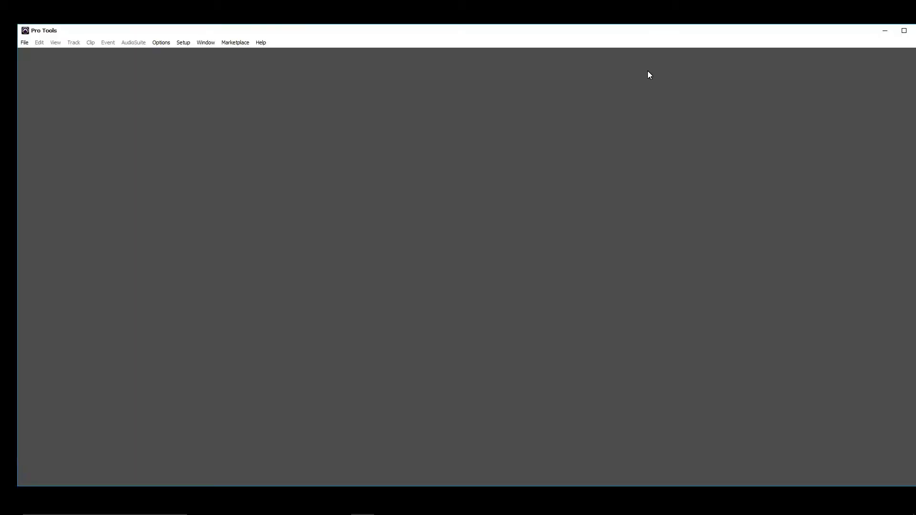
left_click(904, 30)
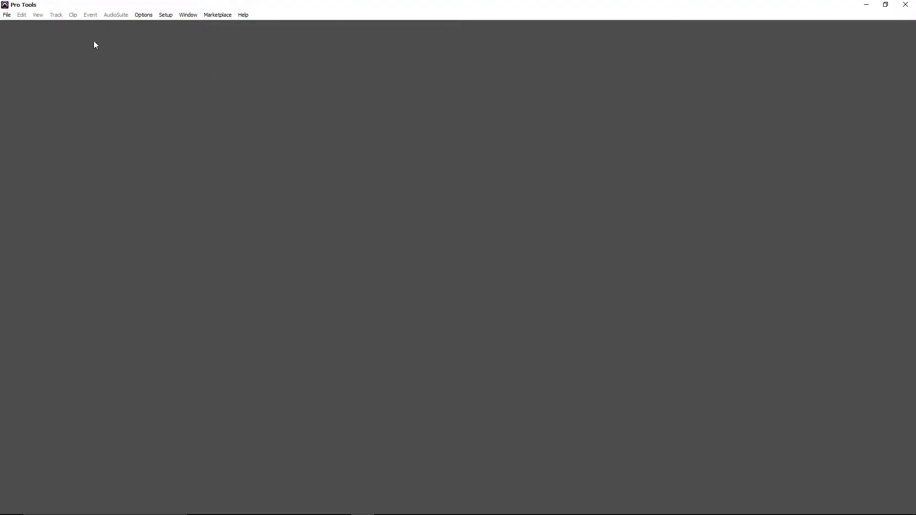
left_click(7, 15)
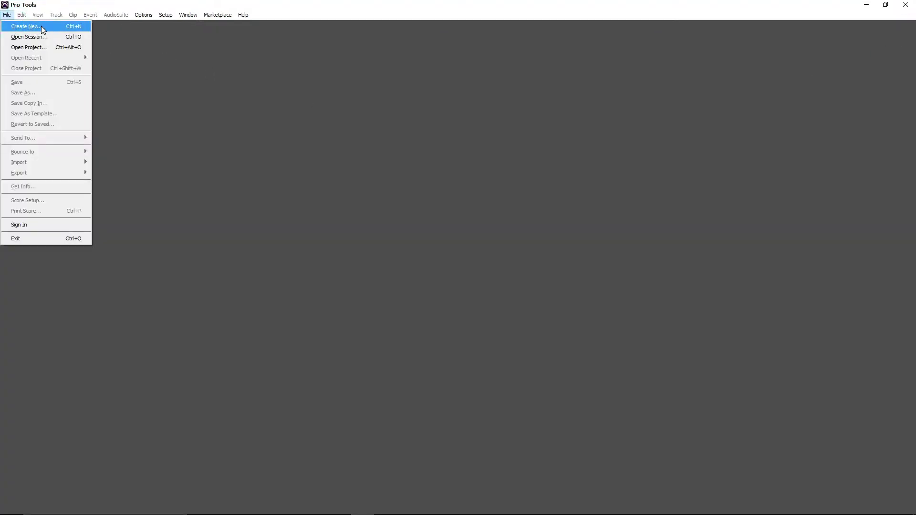
left_click(42, 27)
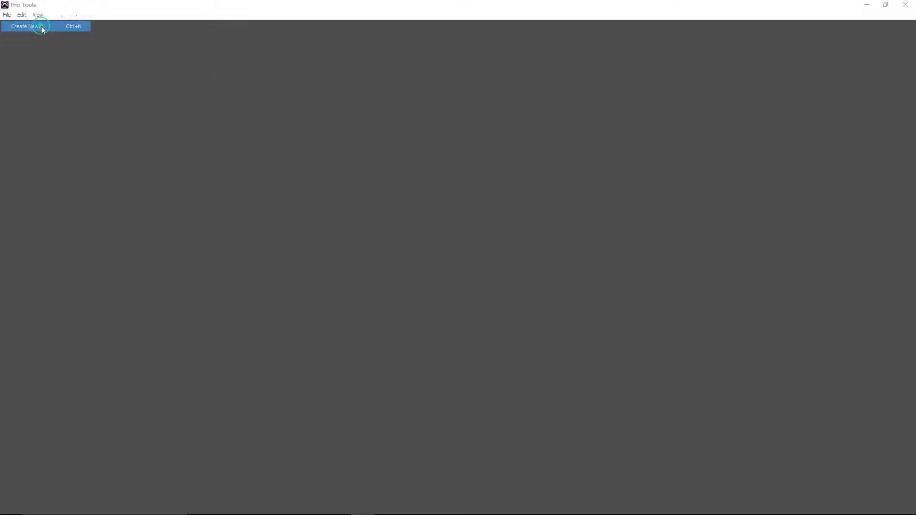
mouse_move(432, 84)
left_mouse_down()
mouse_move(471, 83)
mouse_move(445, 81)
left_mouse_up()
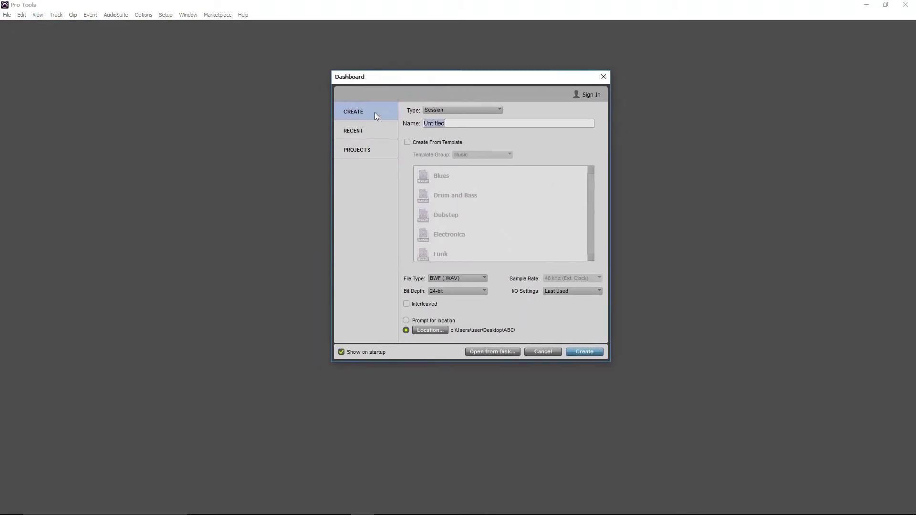
Review the Dashboard's Recent and Projects pages and return to the Create page
left_click(371, 131)
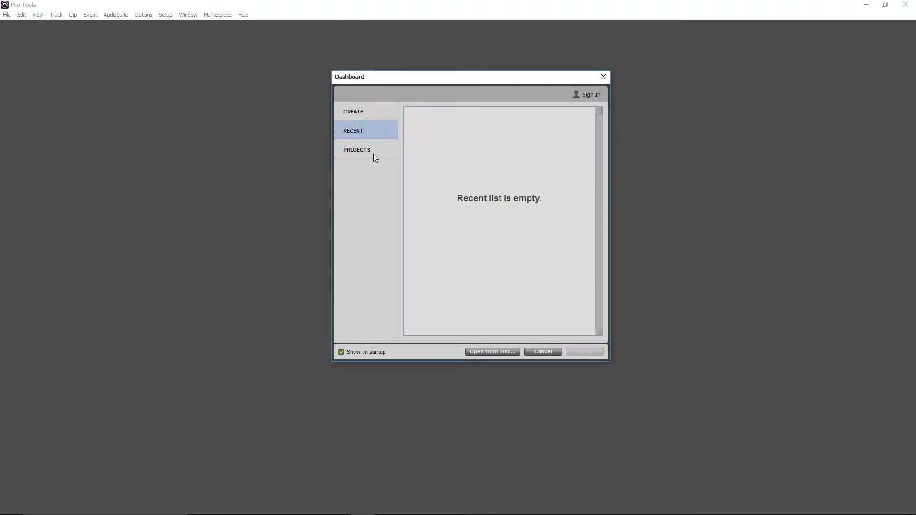
left_click(374, 151)
left_click(367, 134)
left_click(366, 113)
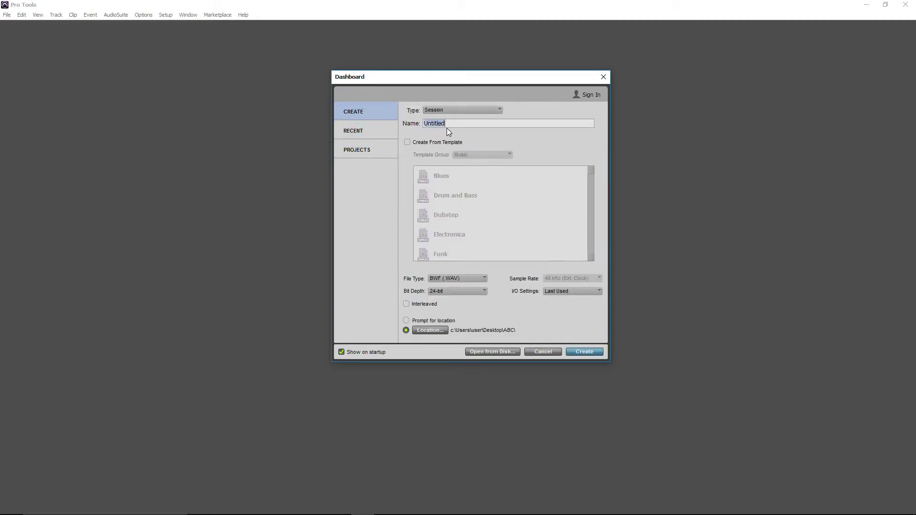
left_click(368, 133)
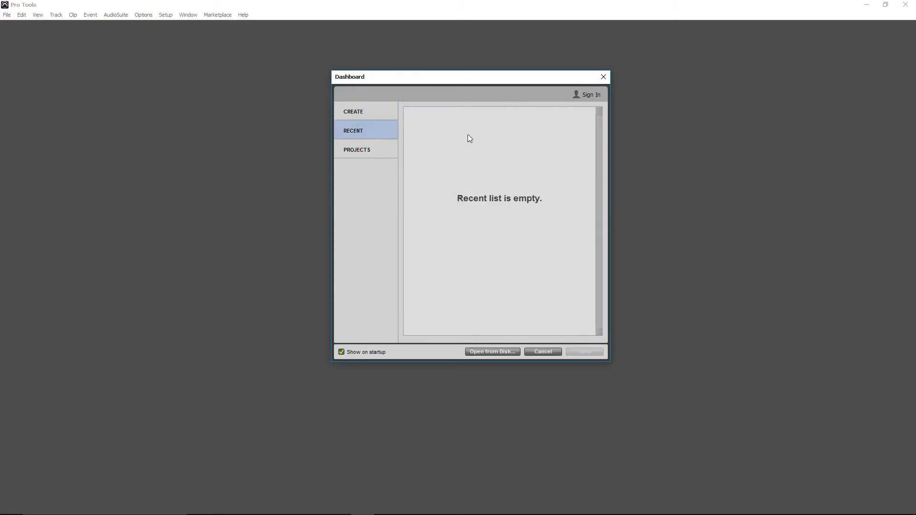
left_click(353, 112)
Try the Project (Sign In required) type and return the type to Session (local)
left_click(452, 111)
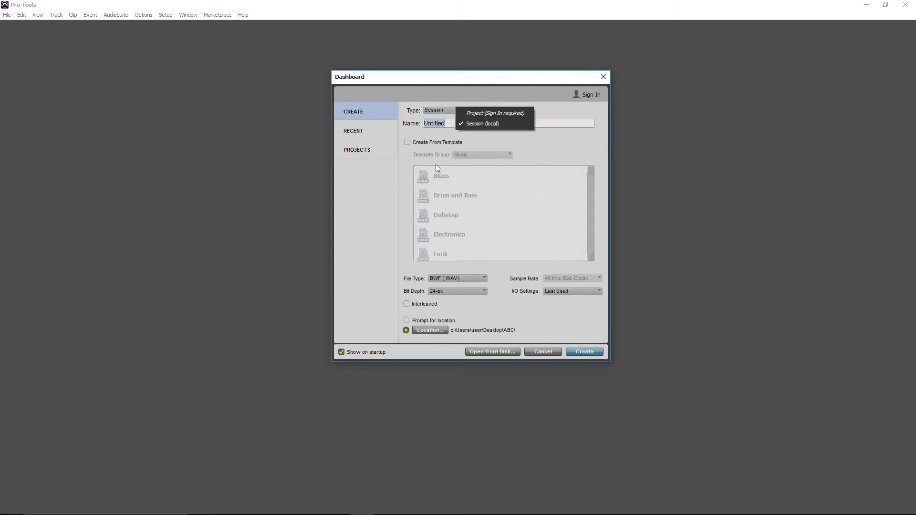
left_click(483, 113)
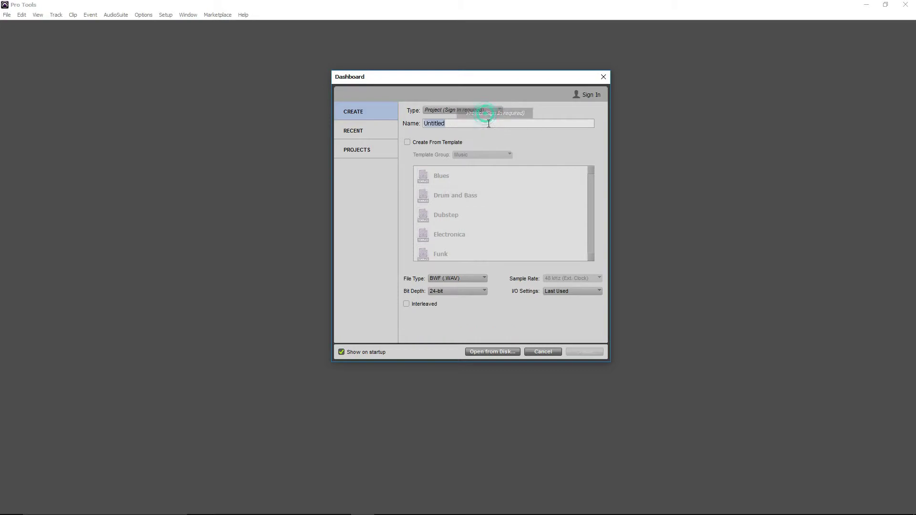
left_click(455, 110)
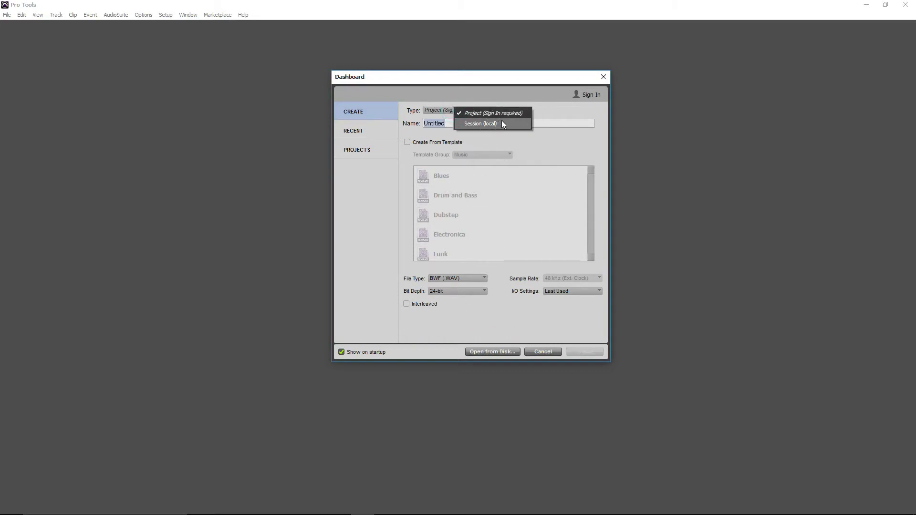
left_click(494, 124)
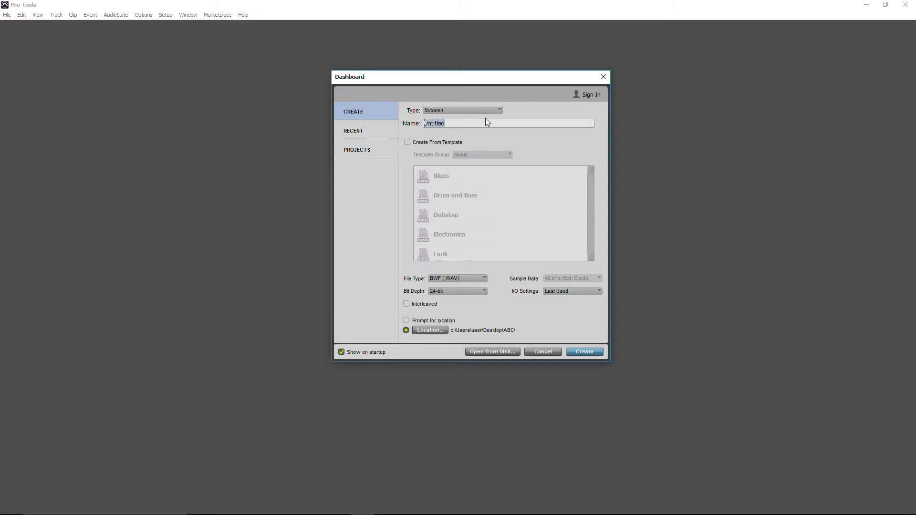
Name the session "All i ever need" and set its location to the All I Ever Need folder on the Desktop
type("All i ever need")
left_click(430, 330)
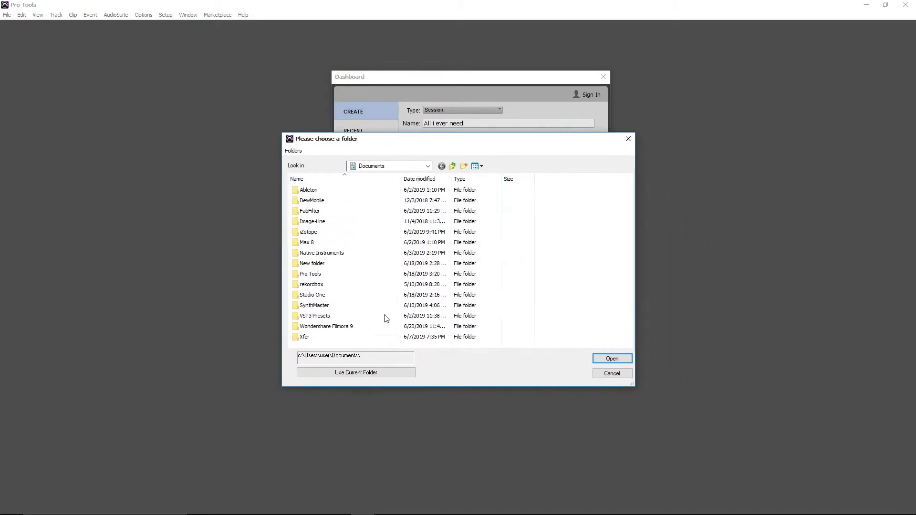
left_click(454, 167)
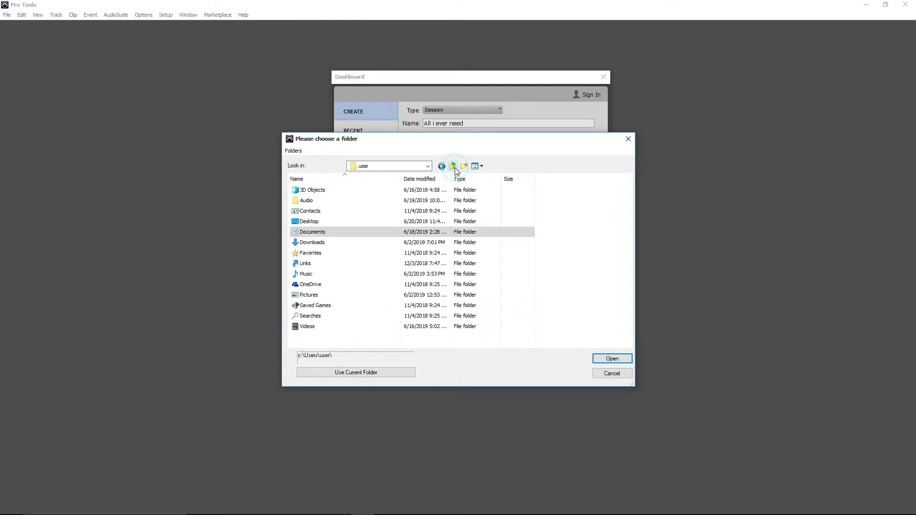
double_click(357, 223)
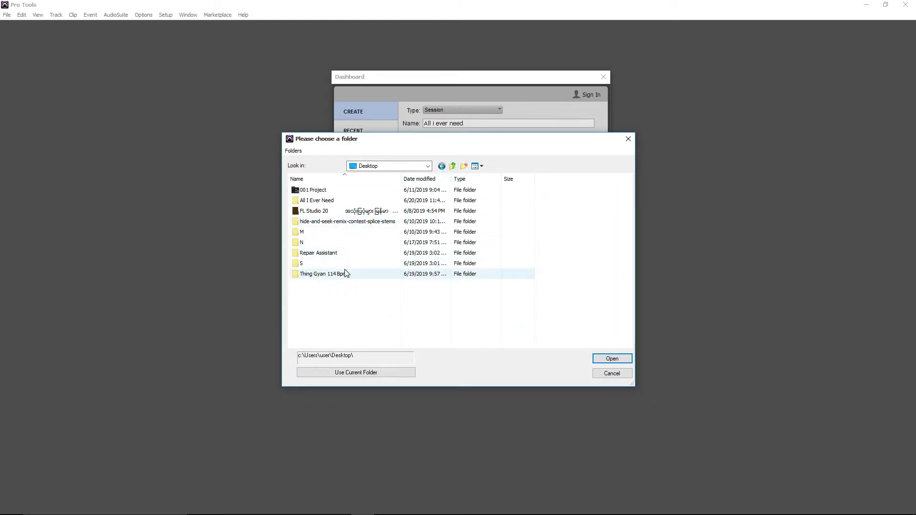
double_click(341, 201)
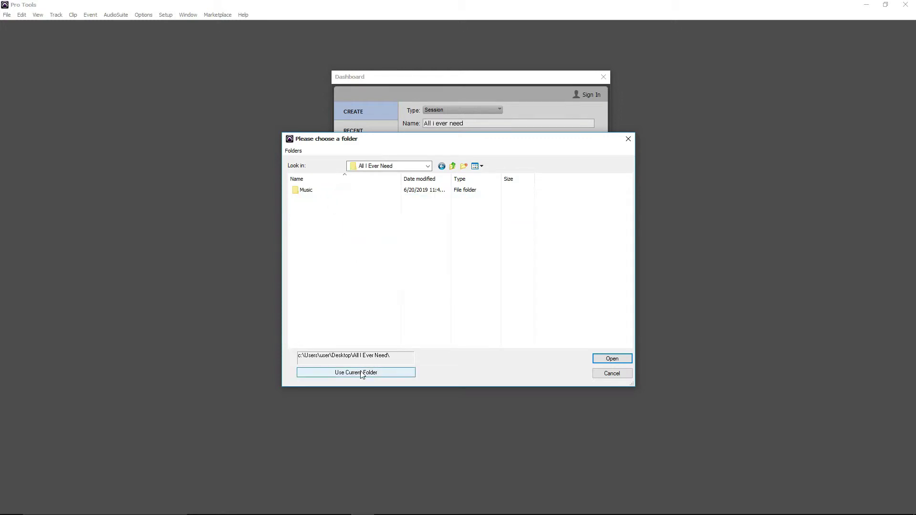
left_click(389, 373)
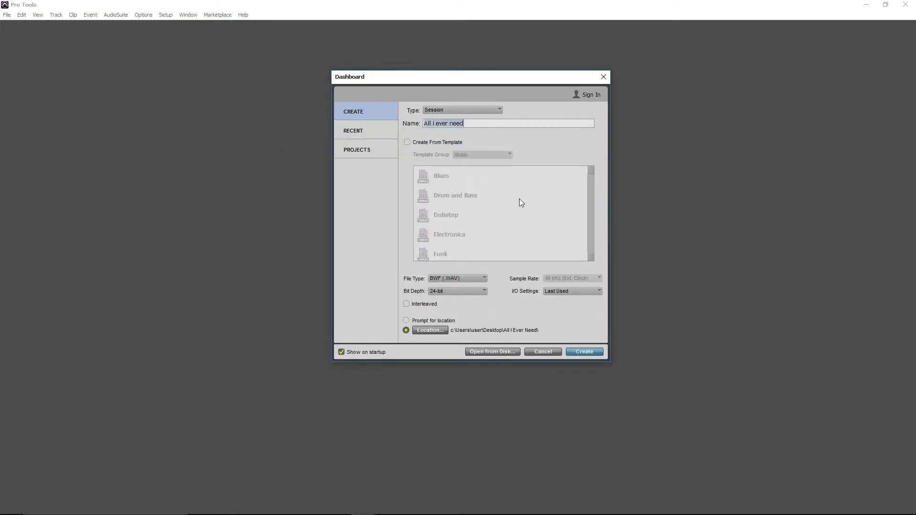
Enable Create From Template to browse the Music template group, and disable it again
left_click(408, 143)
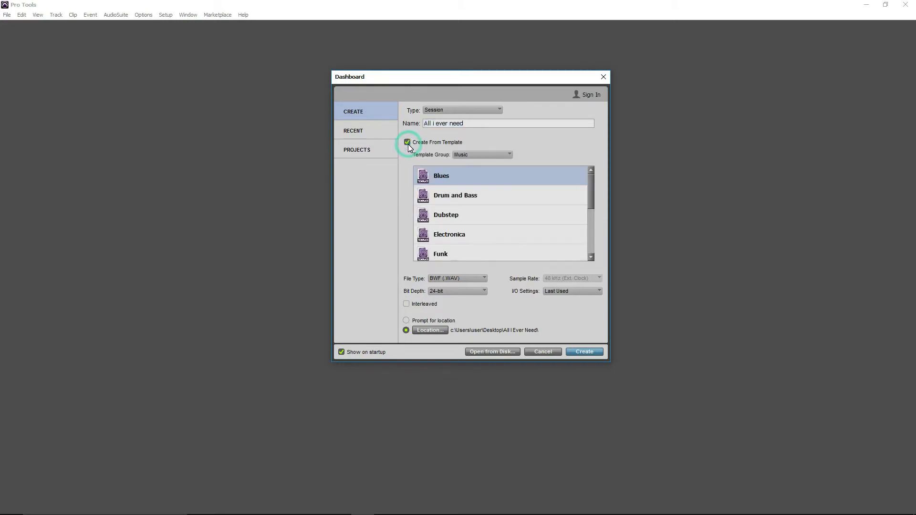
left_click(408, 142)
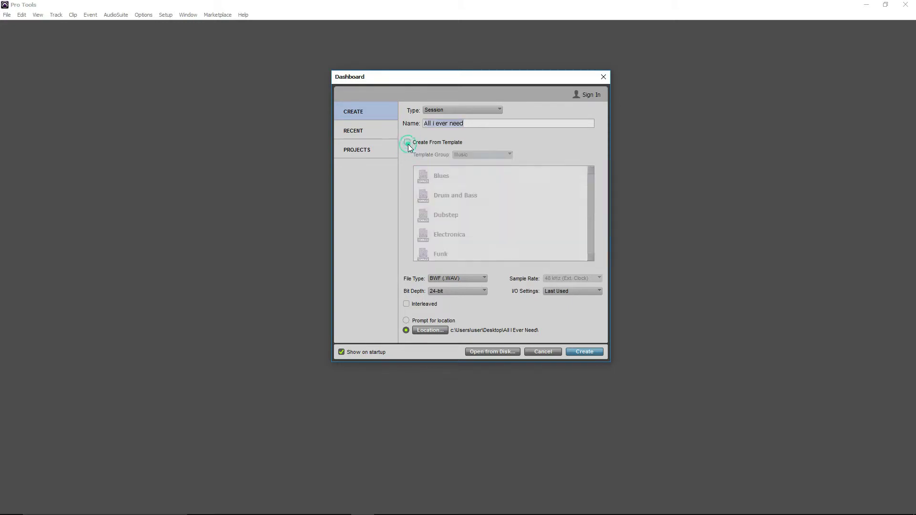
left_click(408, 142)
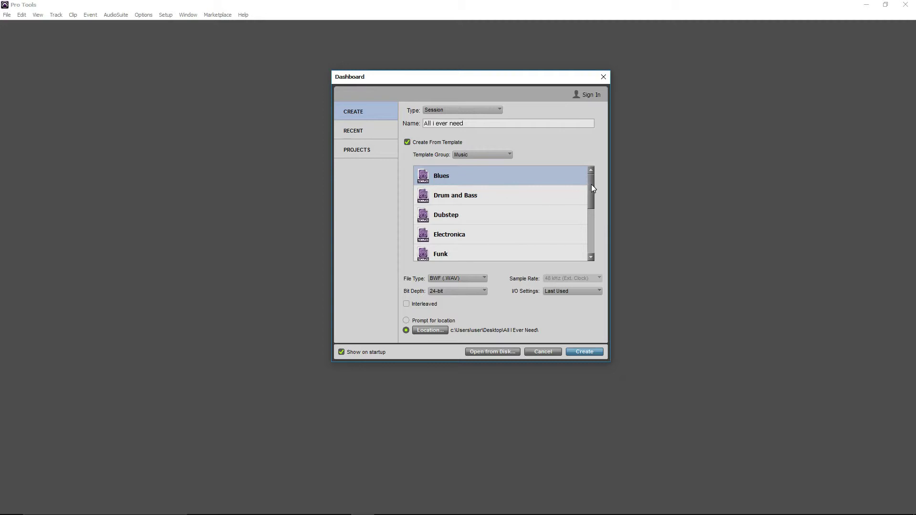
mouse_move(593, 194)
left_mouse_down()
mouse_move(592, 213)
mouse_move(590, 182)
left_mouse_up()
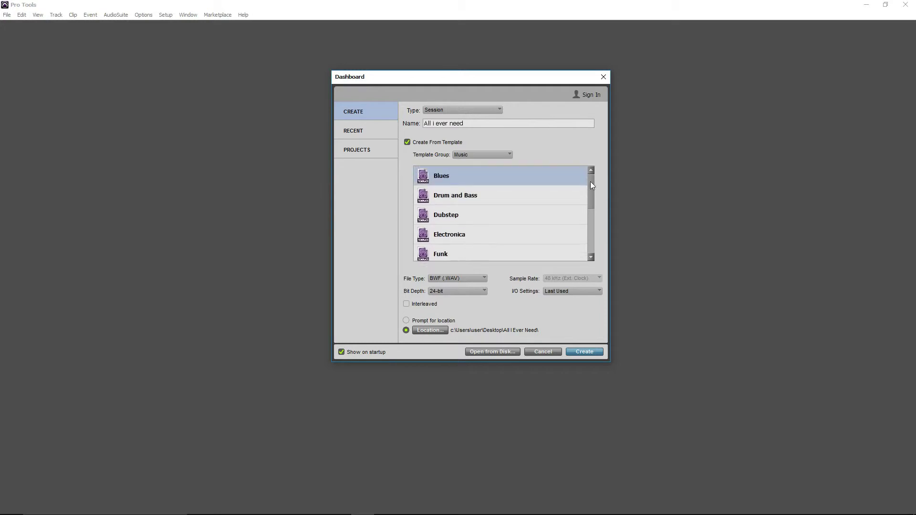
left_click(408, 143)
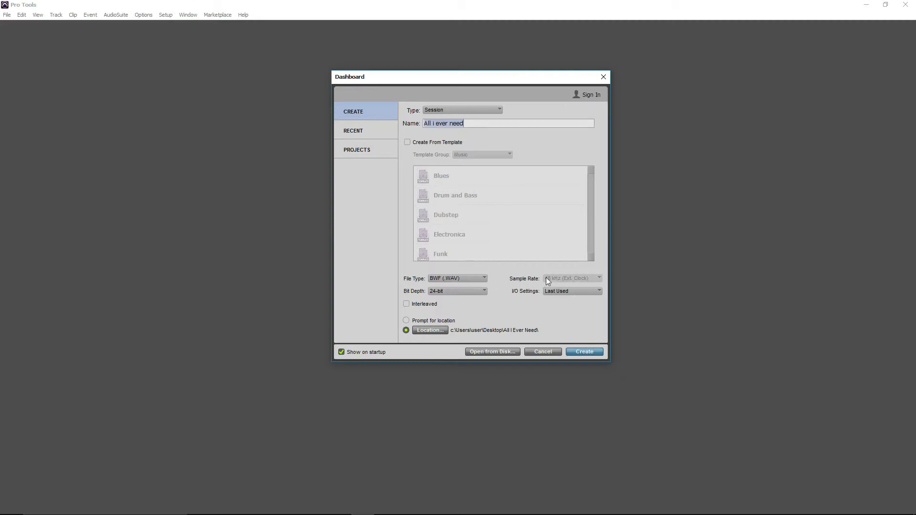
Choose a 24-bit bit depth and create the session
left_click(451, 291)
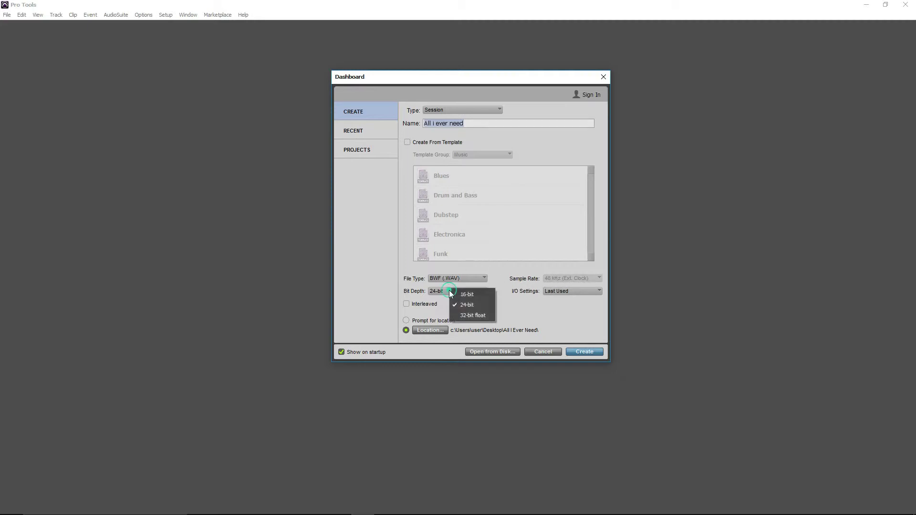
left_click(479, 304)
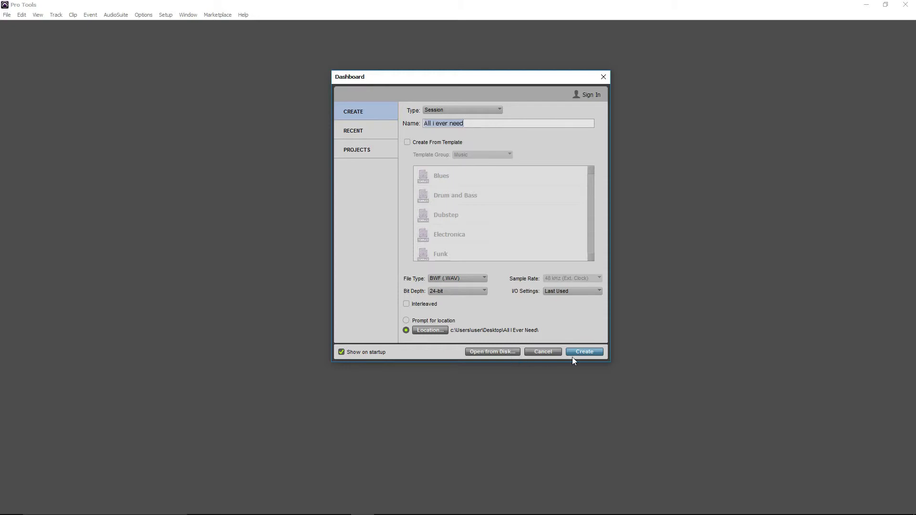
left_click(591, 353)
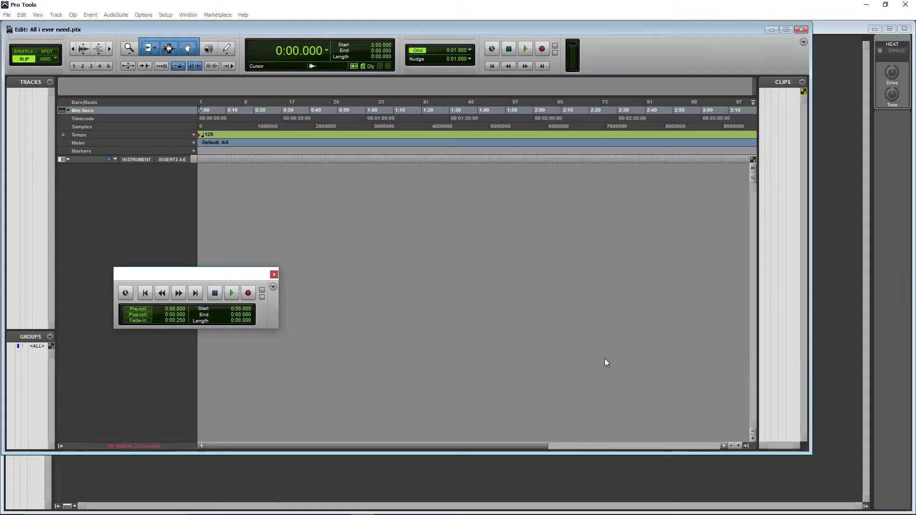
Move the floating Transport window off the track area, up beside the Edit window's toolbar
left_click_drag(228, 275, 821, 43)
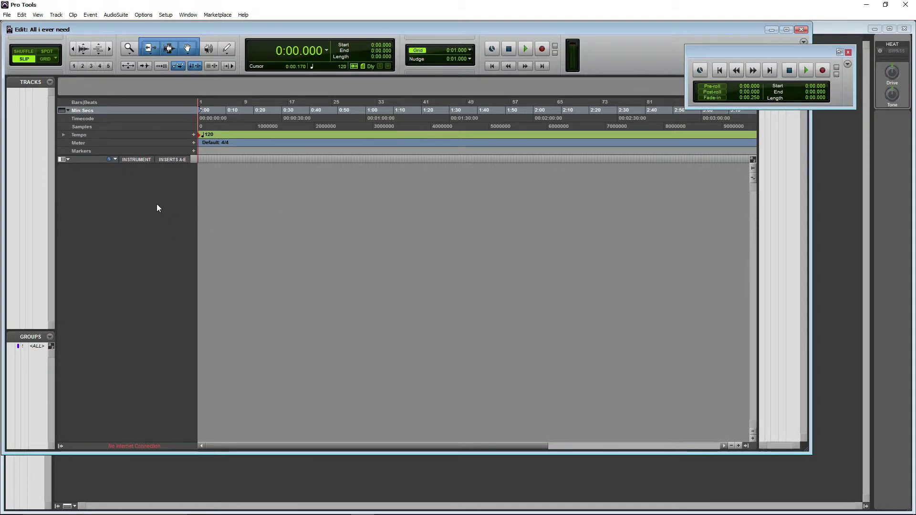
Start an audio import and browse to the Music folder inside the desktop's All I Ever Need folder
left_click(7, 15)
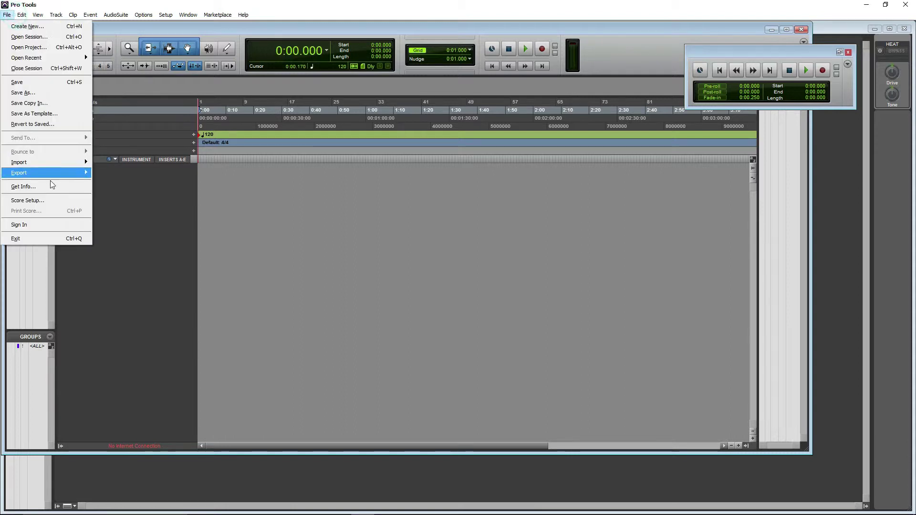
mouse_move(47, 162)
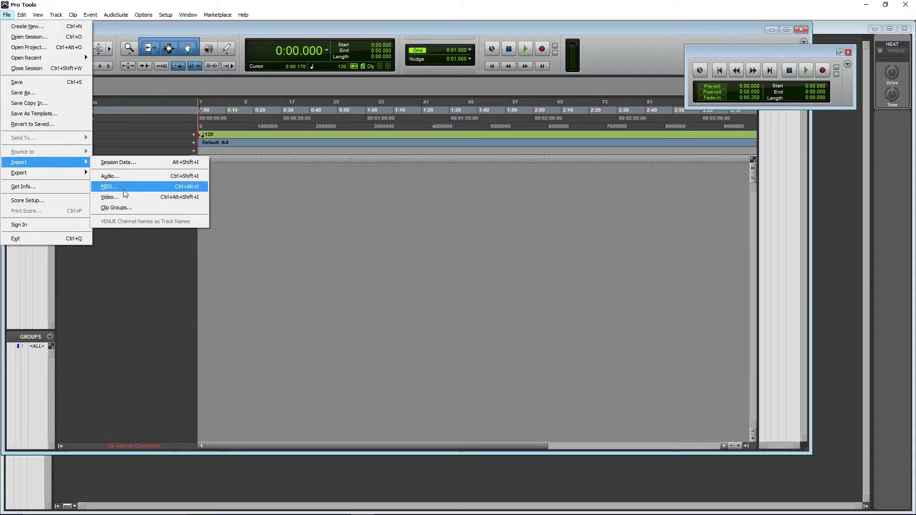
left_click(115, 176)
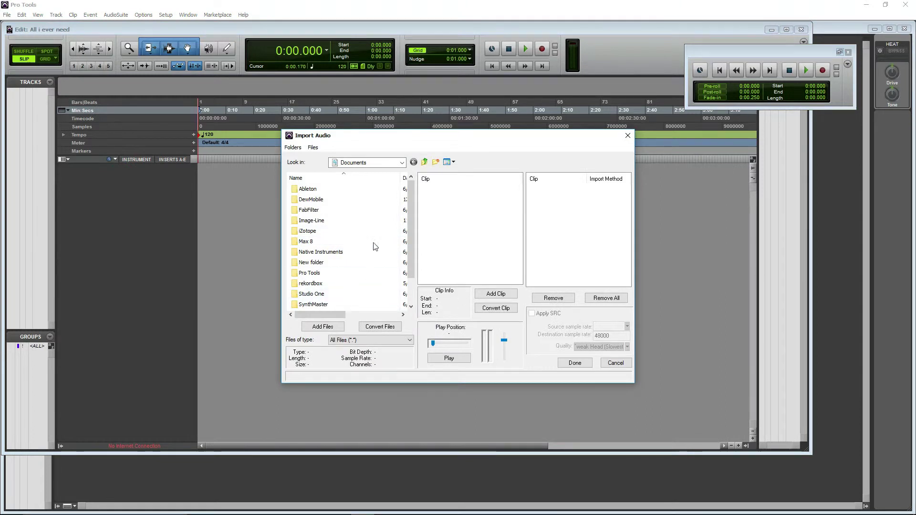
left_click_drag(412, 205, 412, 229)
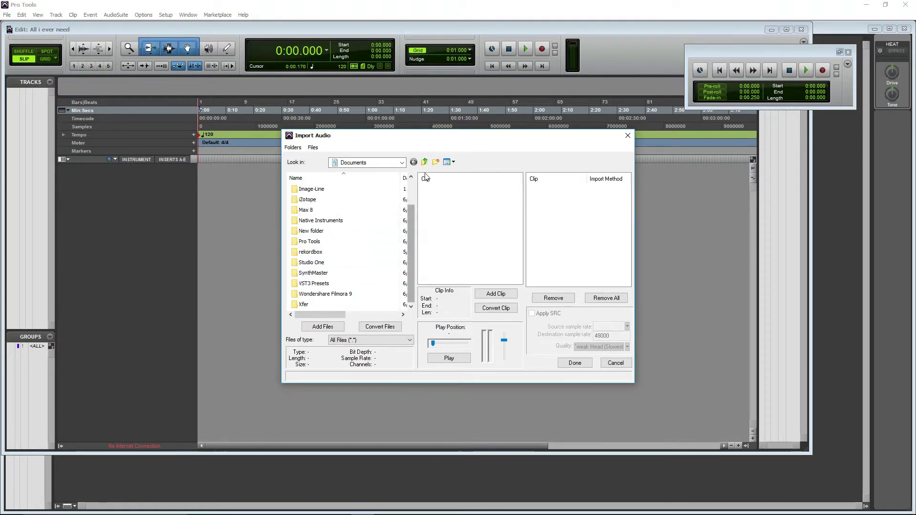
left_click(424, 162)
double_click(345, 220)
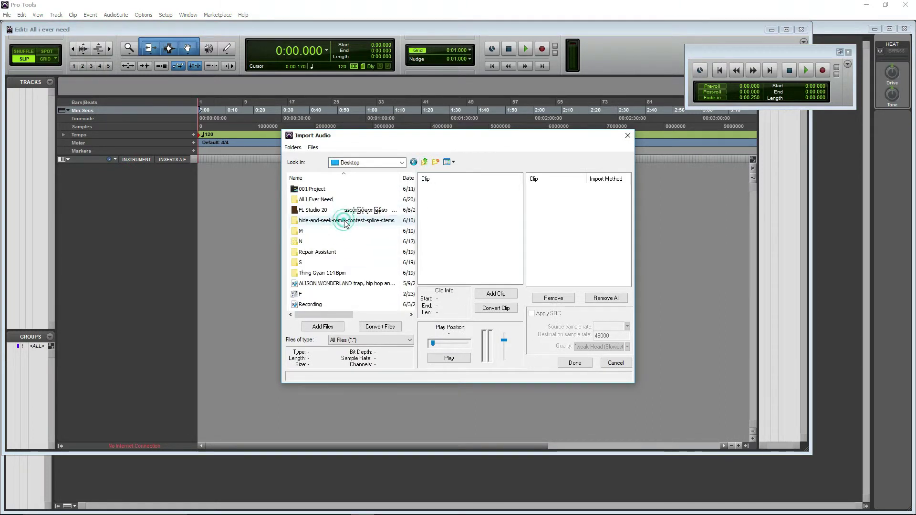
double_click(326, 200)
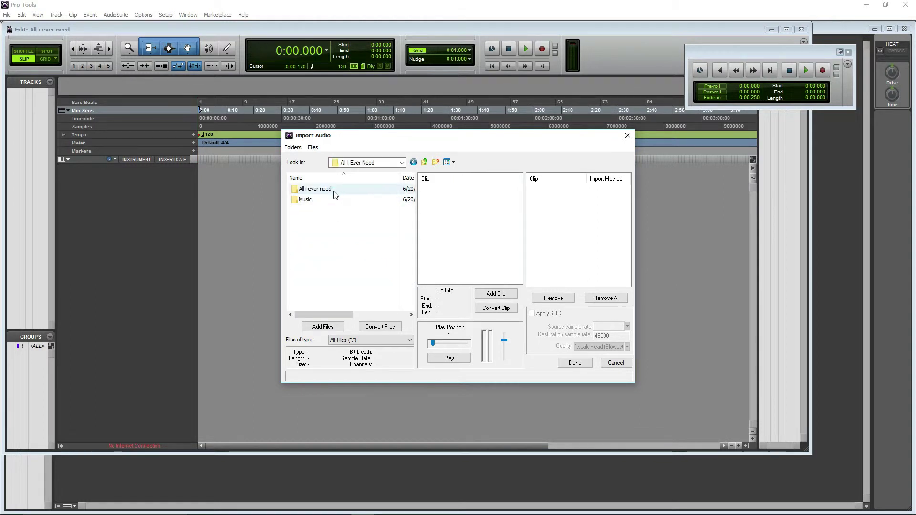
double_click(334, 190)
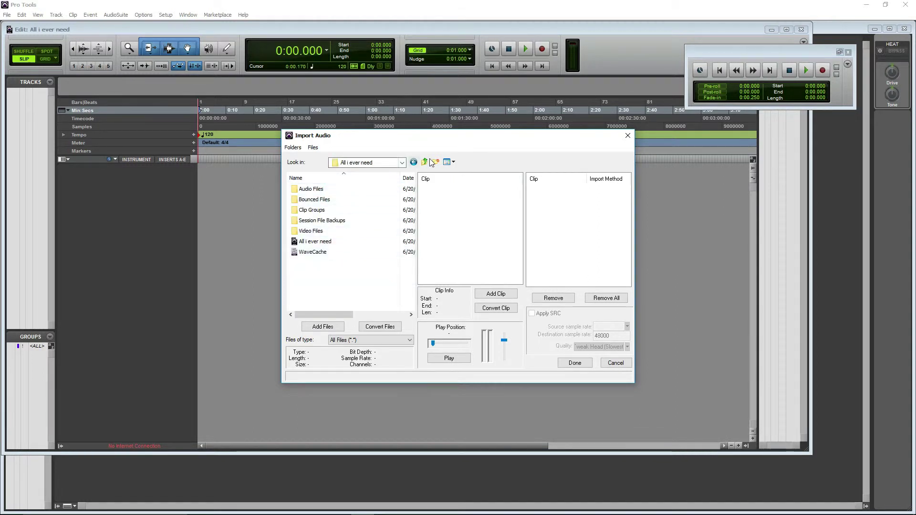
left_click(424, 162)
left_click(330, 200)
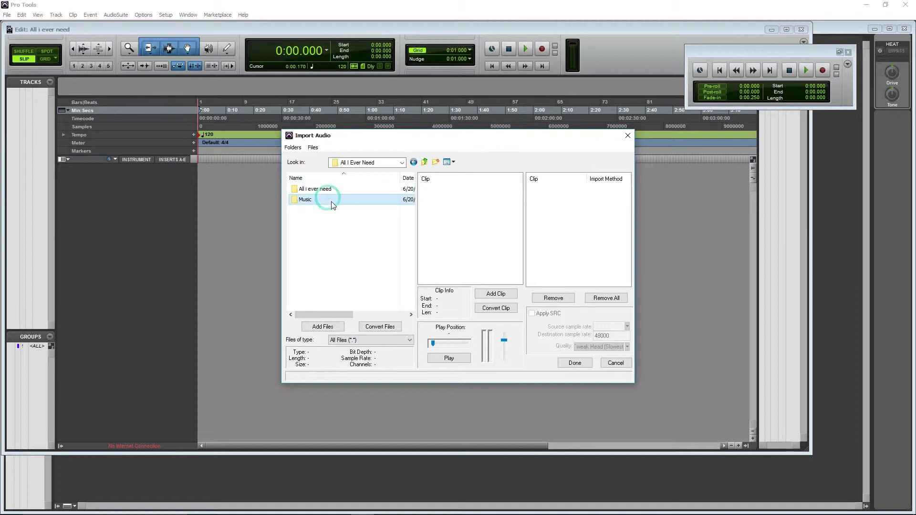
double_click(340, 201)
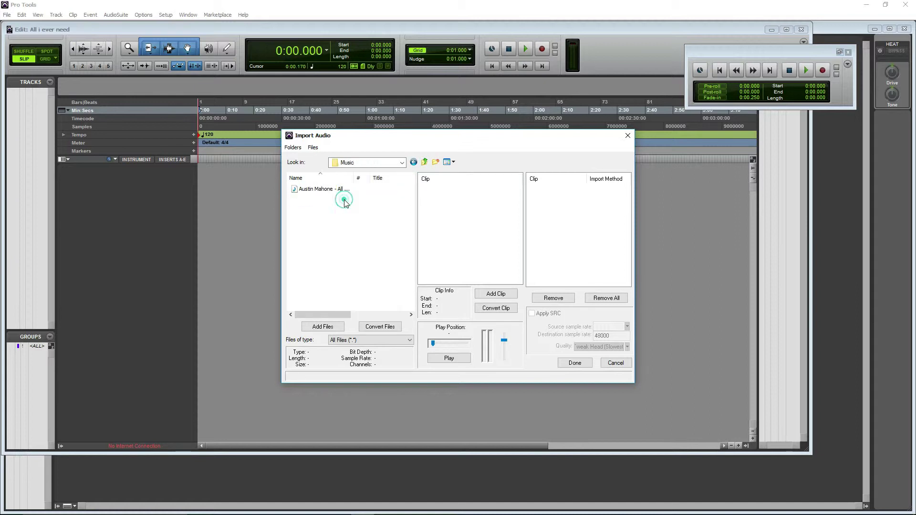
Add the "Austin Mahone - All I Ever Need" WAV file and import it to a new track at Session Start
left_click(340, 190)
left_click(324, 328)
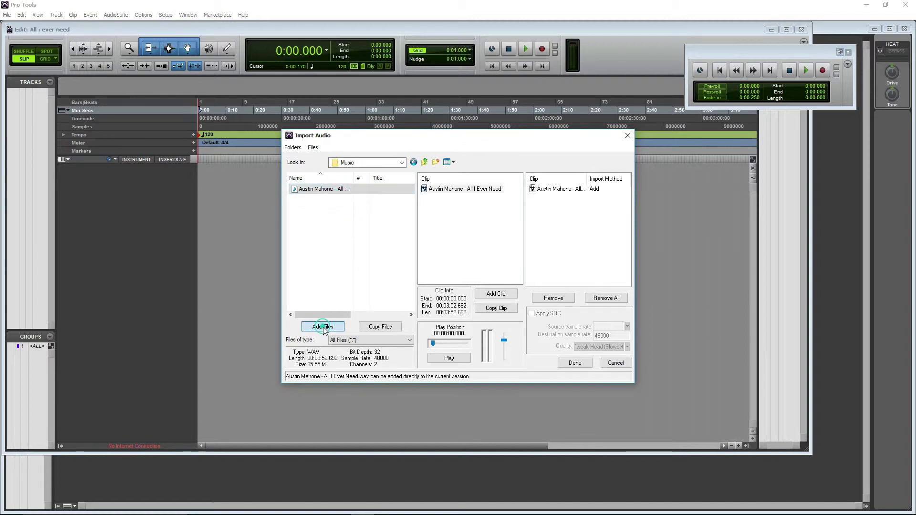
left_click(557, 189)
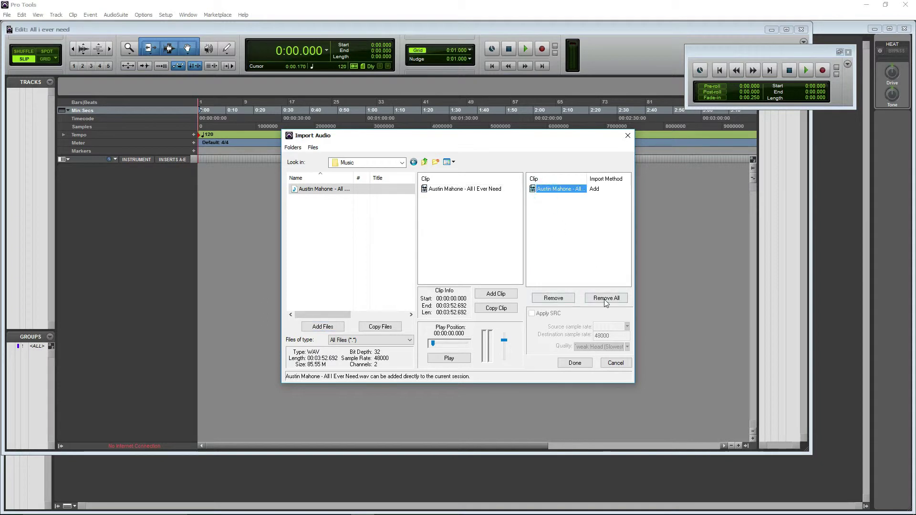
left_click(575, 363)
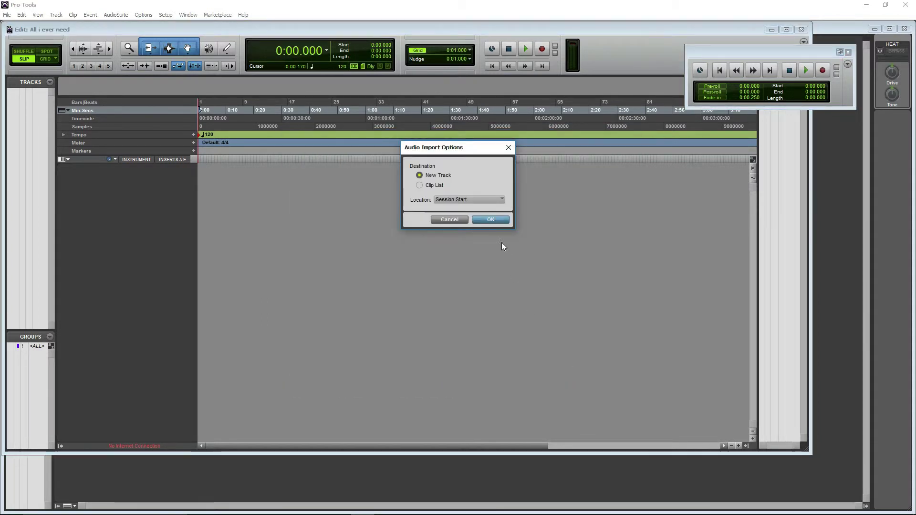
left_click(493, 221)
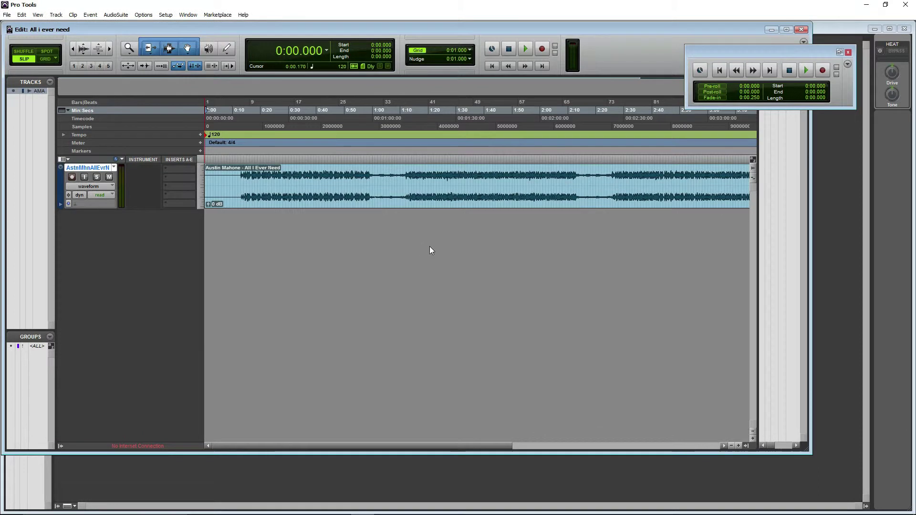
Play a short passage of the imported song near its beginning and stop playback
left_click(270, 178)
key("space")
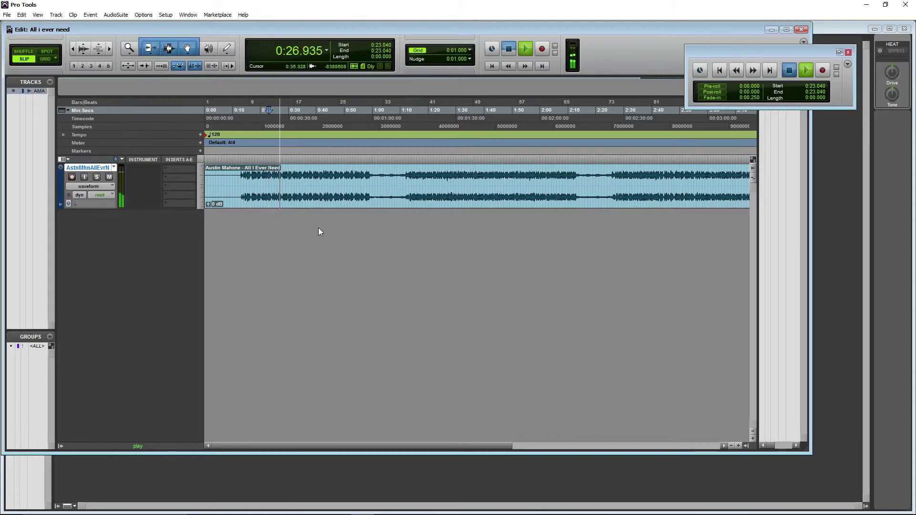
key("space")
left_click(309, 123)
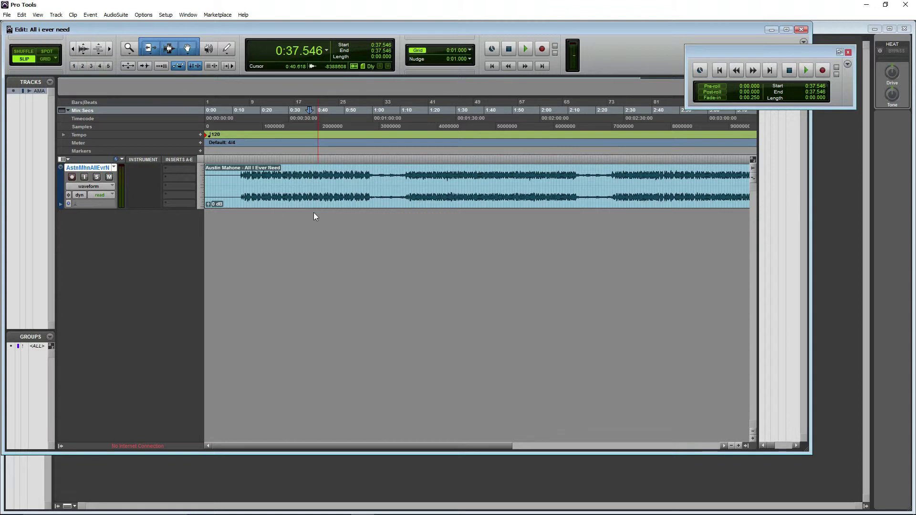
Save the "All i ever need" session and close it, keeping the changes
left_click(7, 15)
left_click(17, 82)
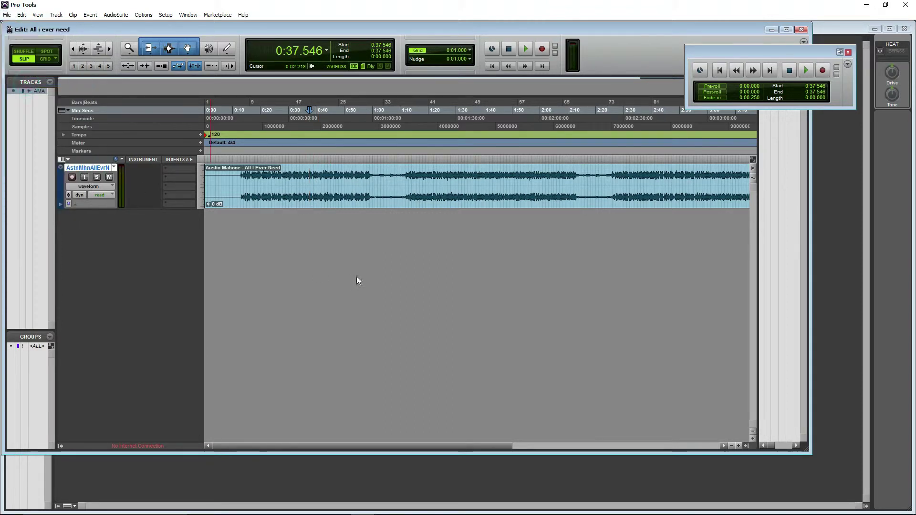
left_click(328, 291)
left_click(8, 14)
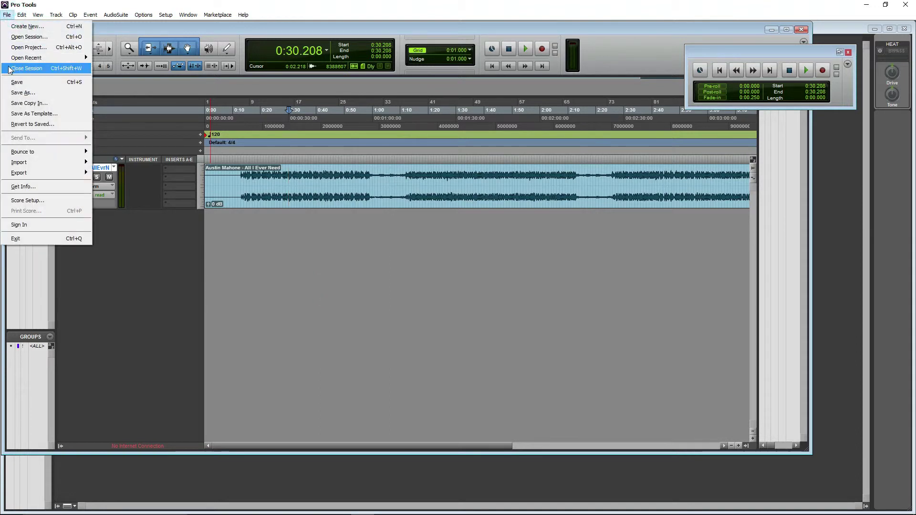
left_click(15, 70)
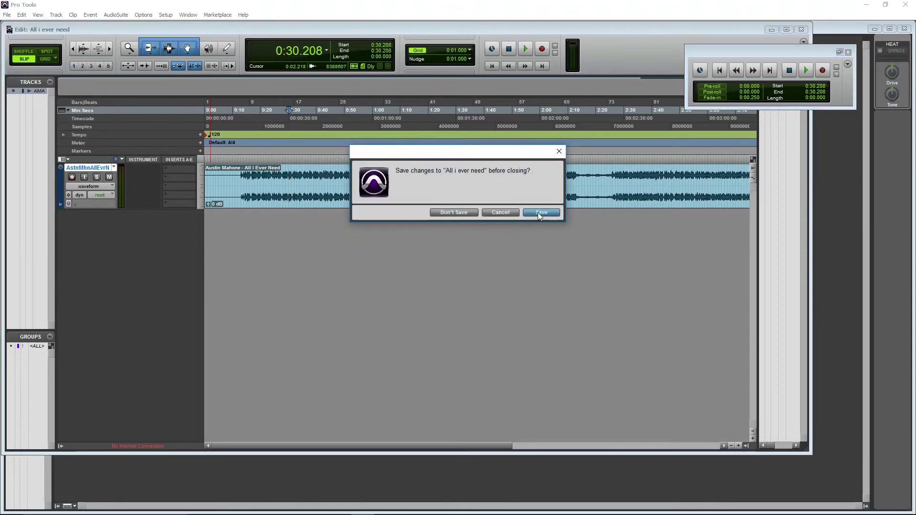
left_click(537, 212)
Start a new session of type Session and name it "Thin gyan"
left_click(7, 14)
left_click(19, 25)
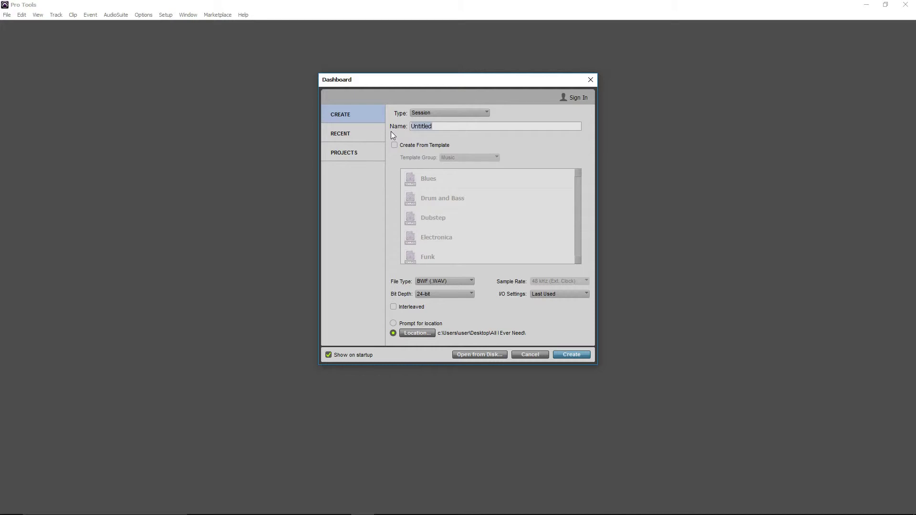
type("Thin gyan")
left_click(434, 112)
left_click(555, 119)
Set the session location to the desktop's Thing Gyan 114 Bpm folder and create the session
left_click(421, 333)
left_click(525, 217)
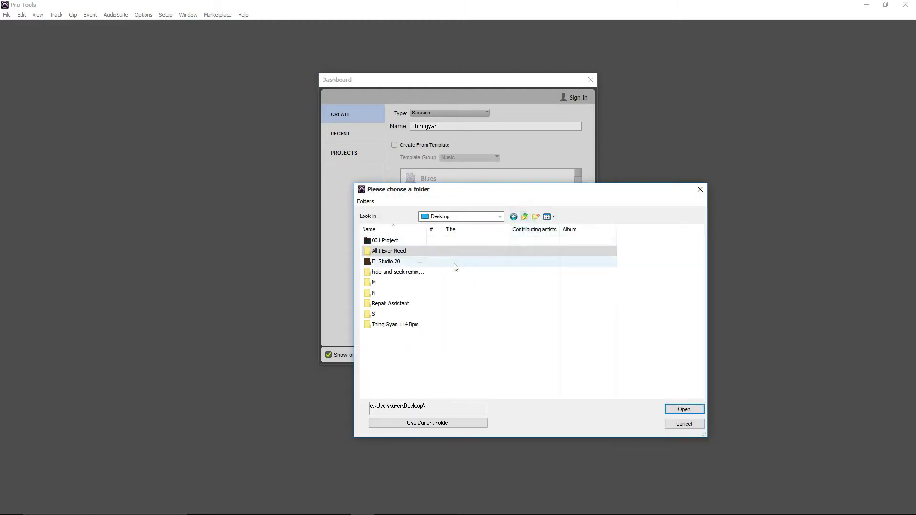
left_click(403, 324)
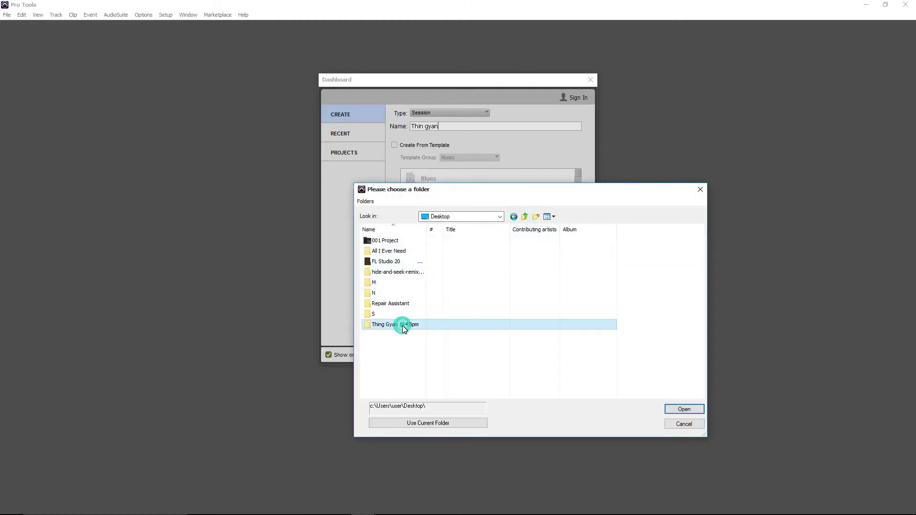
left_click(406, 324)
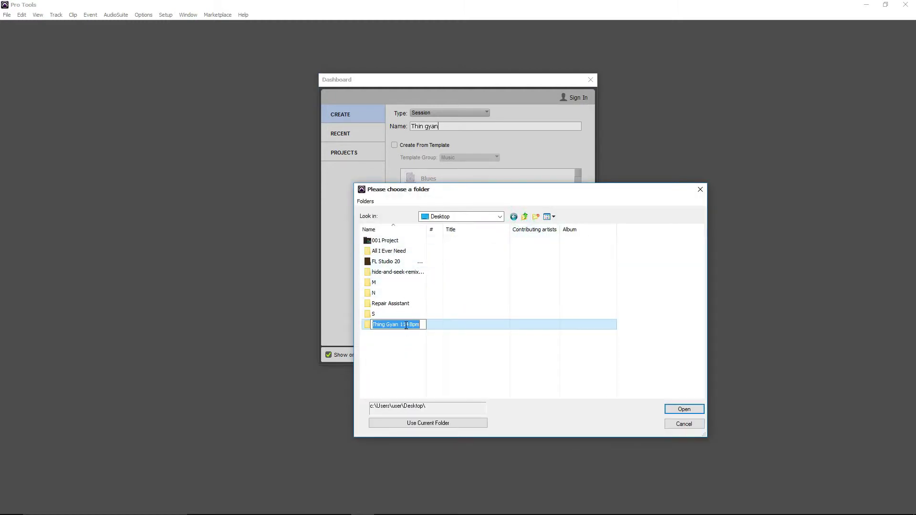
double_click(450, 325)
left_click(443, 424)
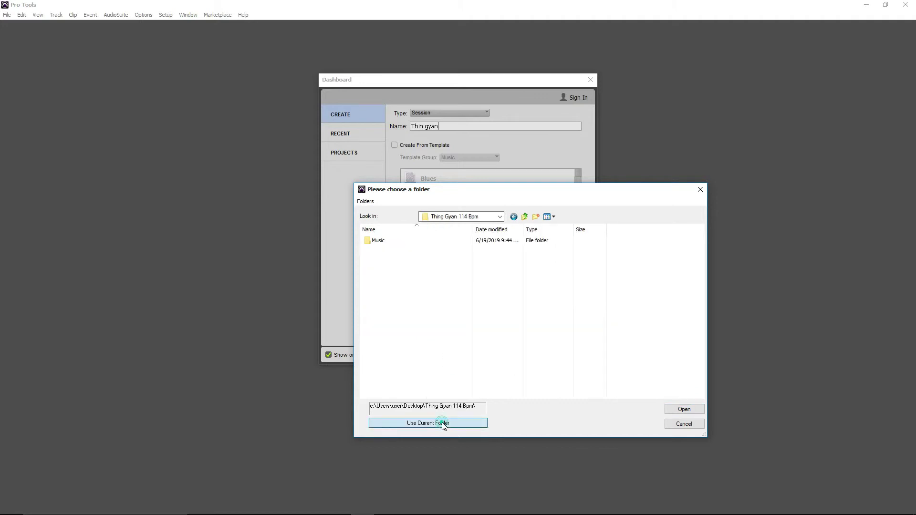
left_click(572, 354)
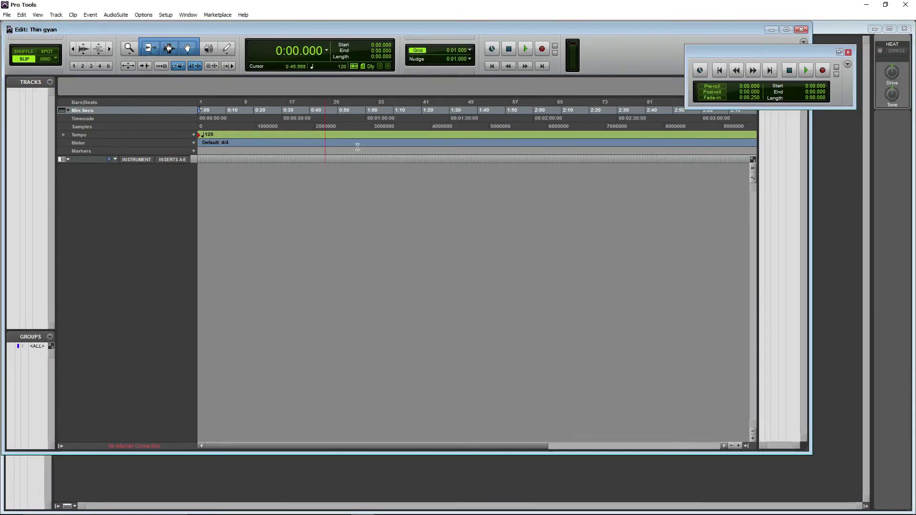
Move the floating Transport window down off the Edit window's toolbar and show all toolbar controls
left_click(337, 66)
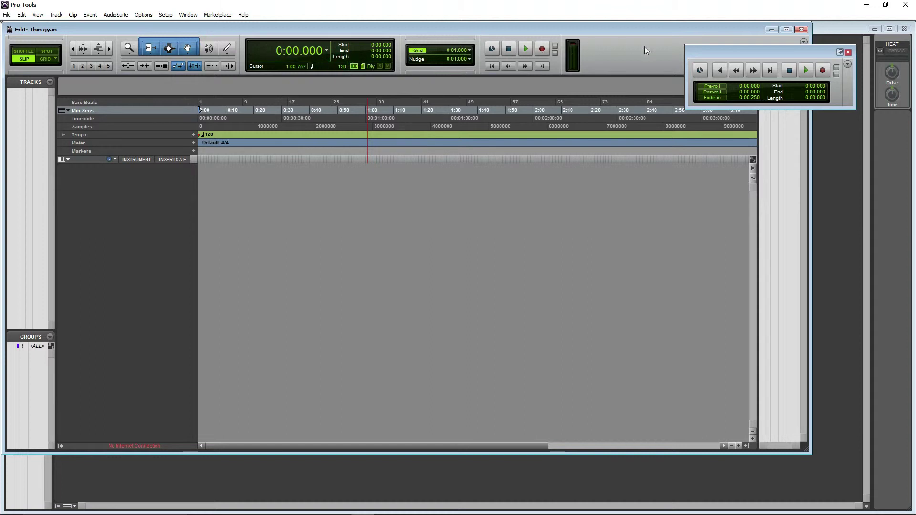
left_click_drag(720, 51, 749, 159)
left_click(804, 42)
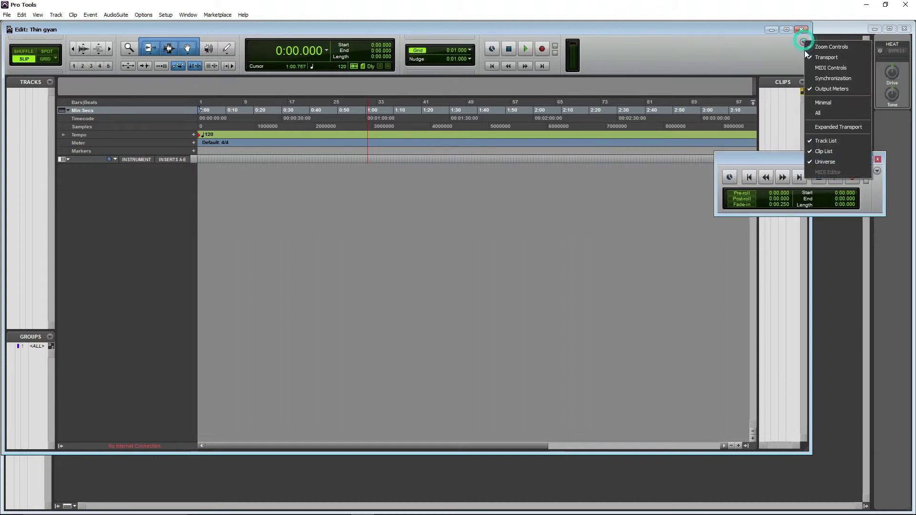
left_click(828, 112)
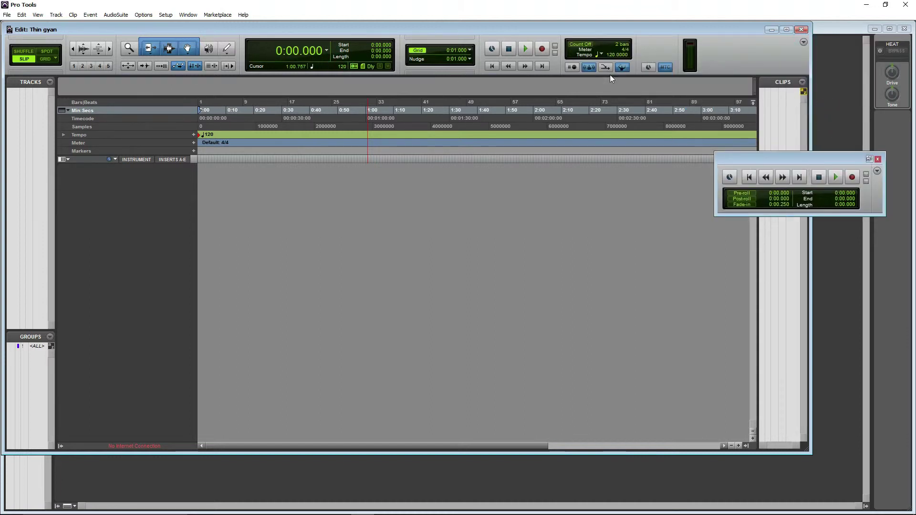
Set the session tempo to 114 BPM and place the edit cursor near the timeline's start
left_click(611, 56)
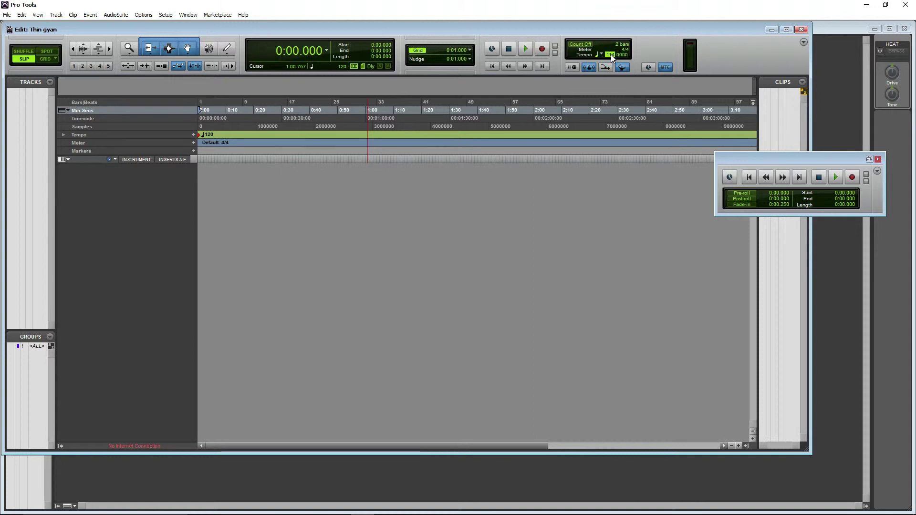
key("Return")
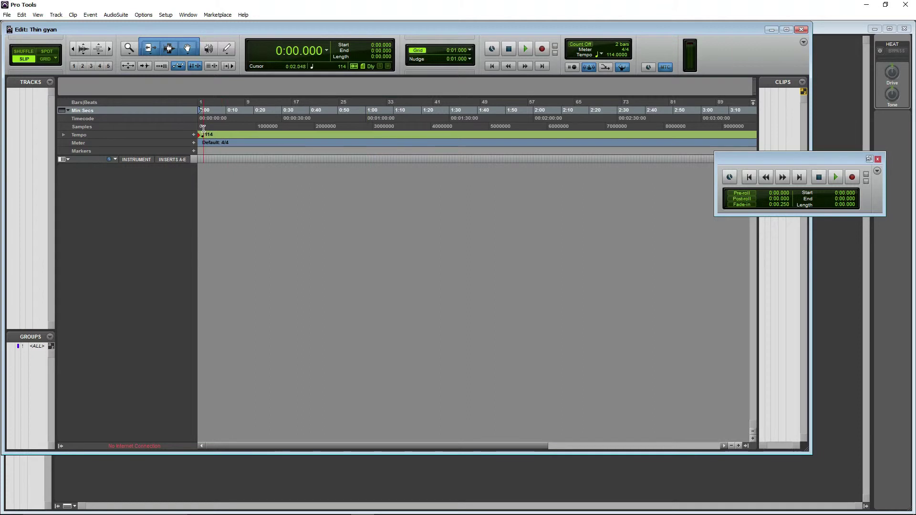
left_click(201, 159)
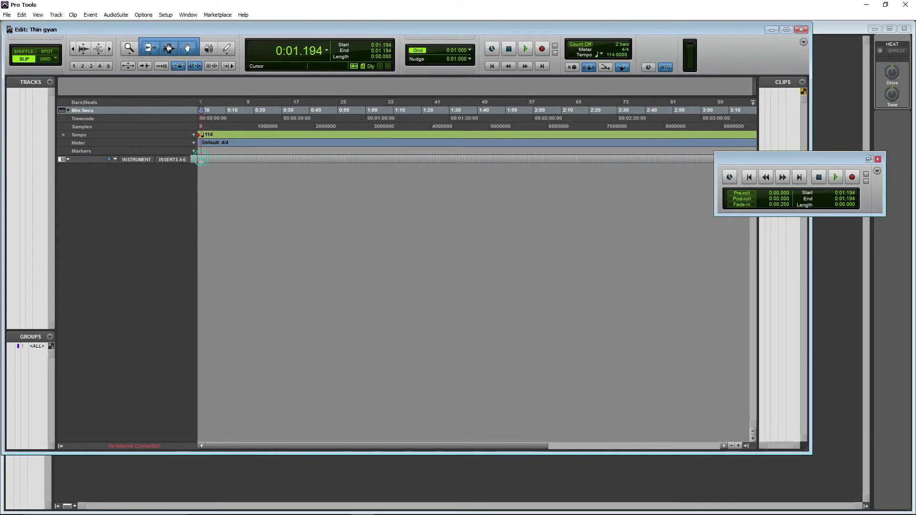
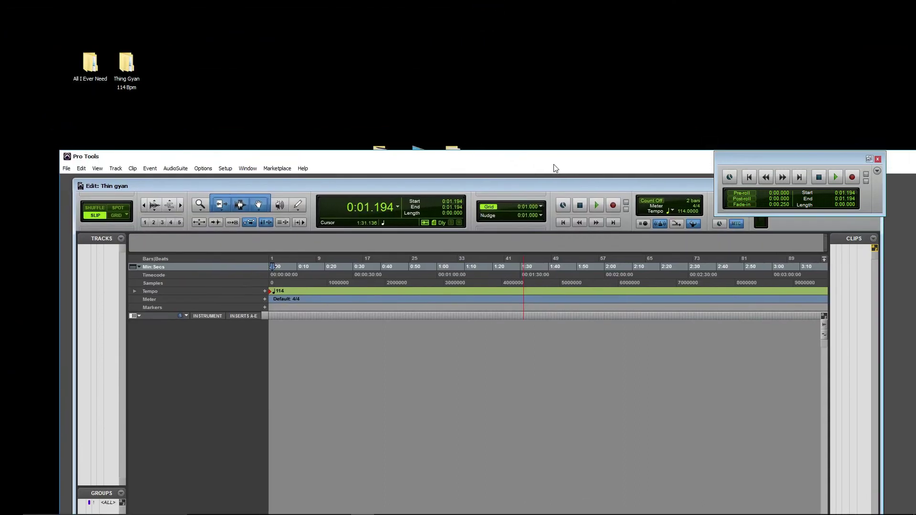
Open the Music folder inside the desktop's Thing Gyan 114 Bpm folder in File Explorer, with its window beside Pro Tools
double_click(123, 78)
left_click_drag(482, 90, 200, 89)
double_click(186, 148)
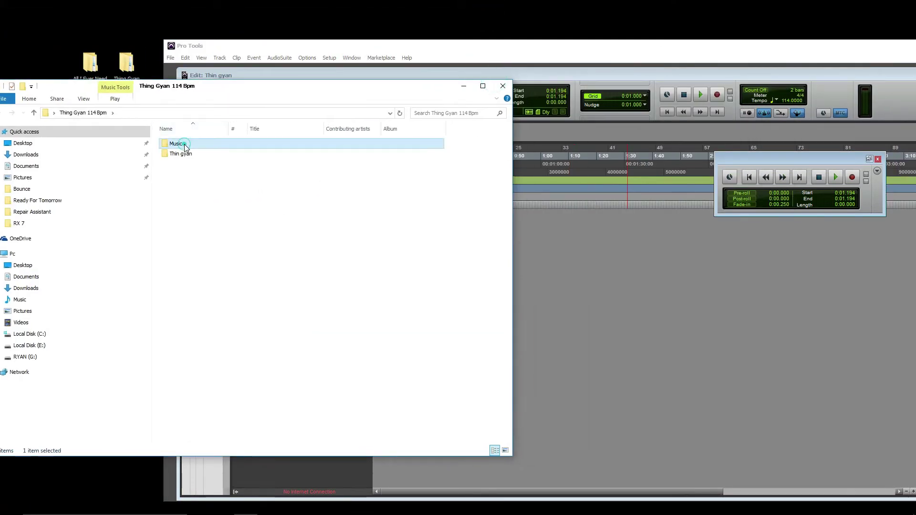
Bring all audio files from the Music folder into the Pro Tools session as new tracks, and maximize the Pro Tools window
left_click_drag(207, 396, 579, 273)
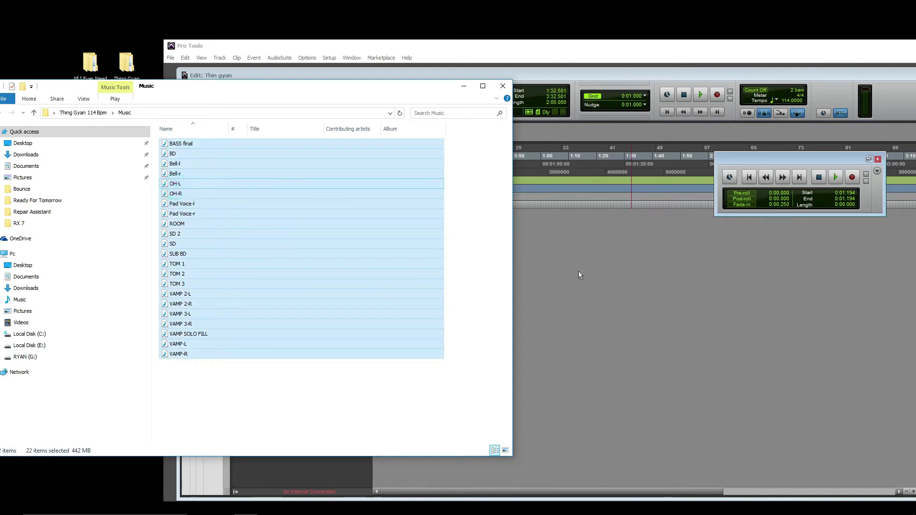
left_click(535, 224)
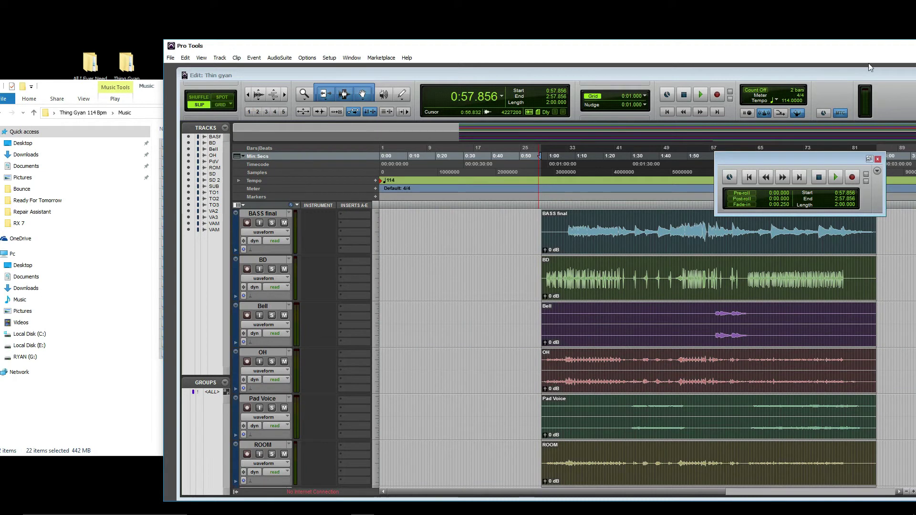
double_click(873, 45)
left_click(876, 27)
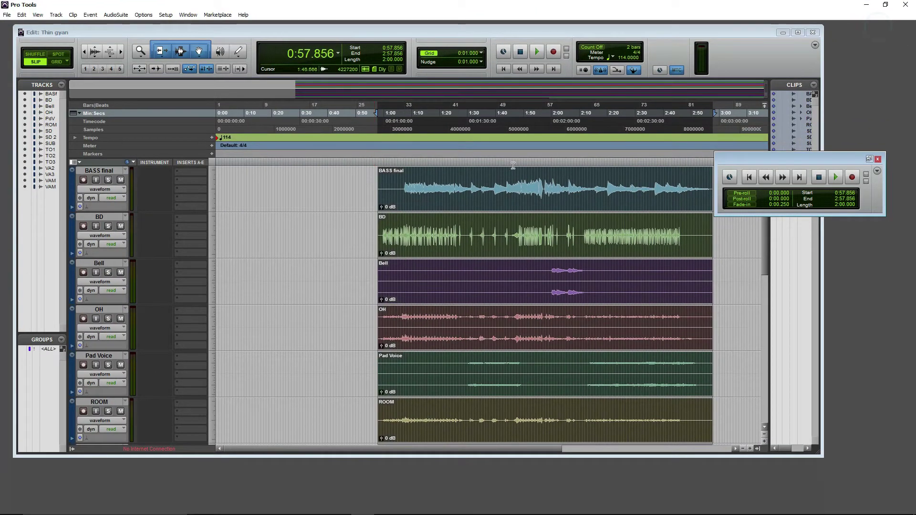
Move all the imported clips to the timeline's start and play the session from about 0:04
left_click_drag(520, 200, 233, 192)
left_click(227, 185)
key("space")
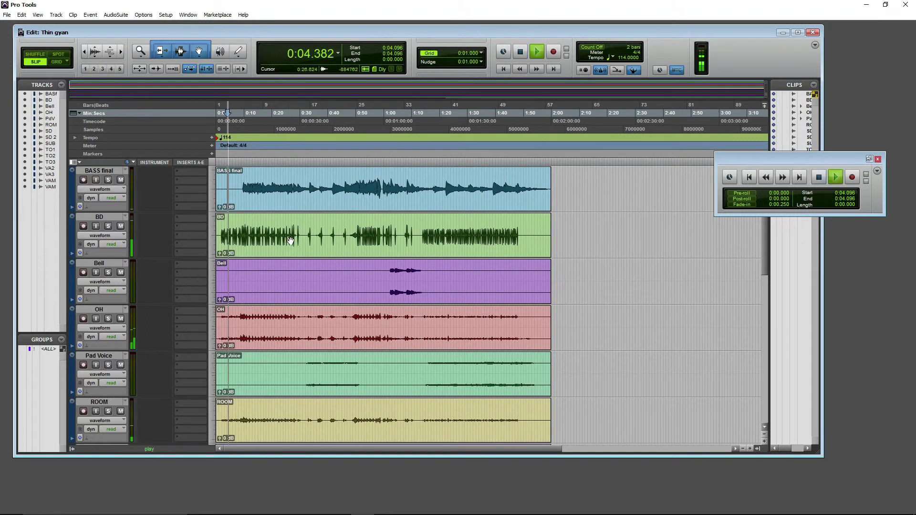
Look through the session's full track list while it plays, and stop playback
scroll(358, 244, "down", 2)
scroll(358, 244, "up", 2)
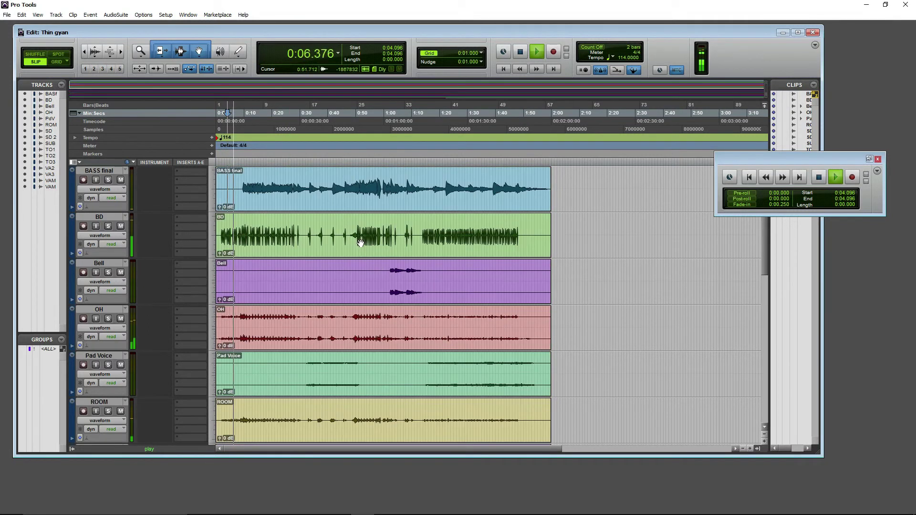
key("ctrl+bracketleft")
key("ctrl+bracketleft")
key("ctrl+bracketright")
key("ctrl+bracketright")
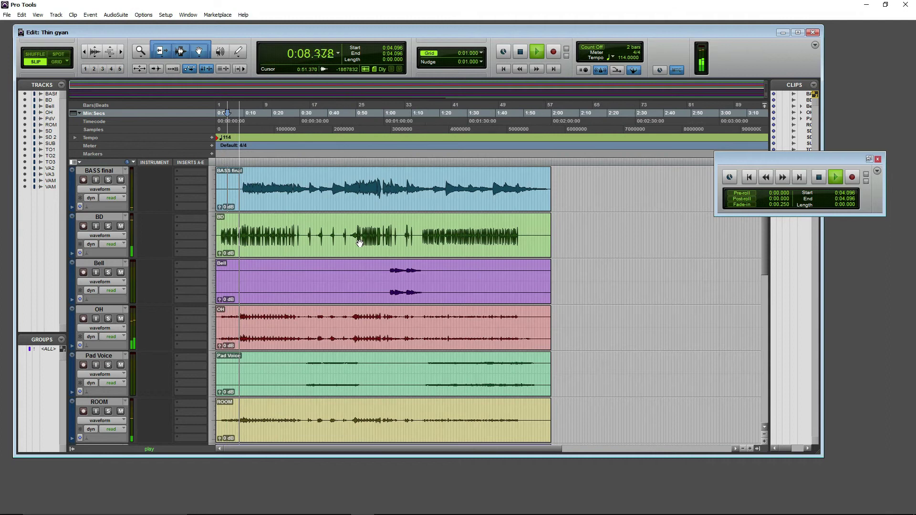
scroll(364, 230, "down", 6)
scroll(364, 230, "down", 3)
scroll(364, 230, "down", 2)
scroll(365, 229, "up", 12)
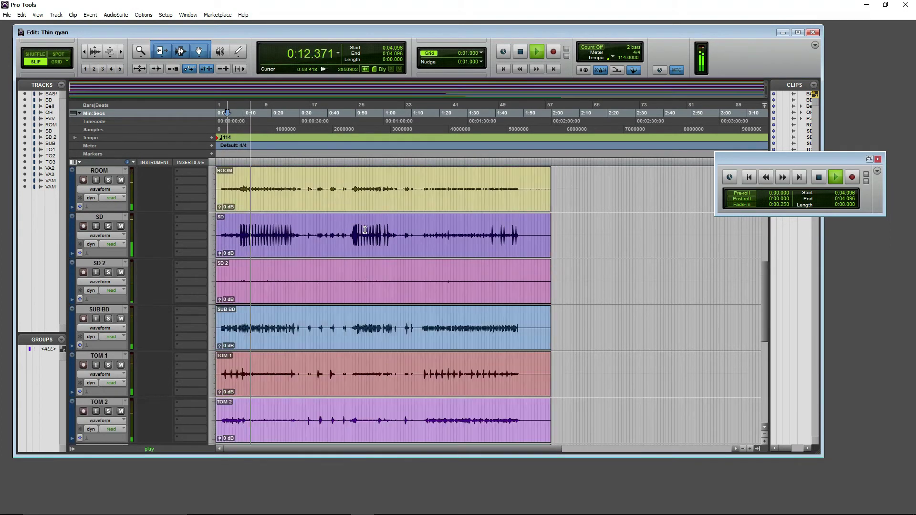
key("space")
Place the edit cursor at about 0:18 on the BD track and maximize the Edit window
scroll(365, 230, "down", 8)
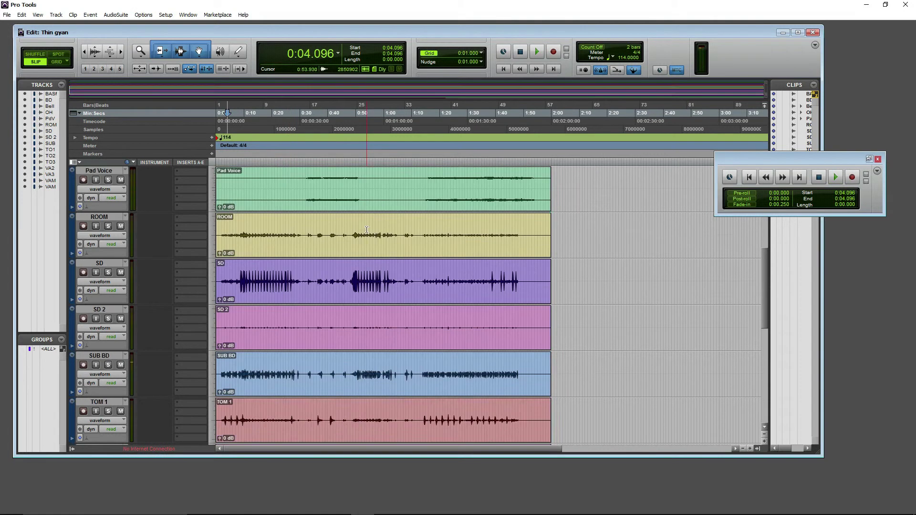
left_click_drag(630, 32, 642, 33)
scroll(608, 210, "up", 8)
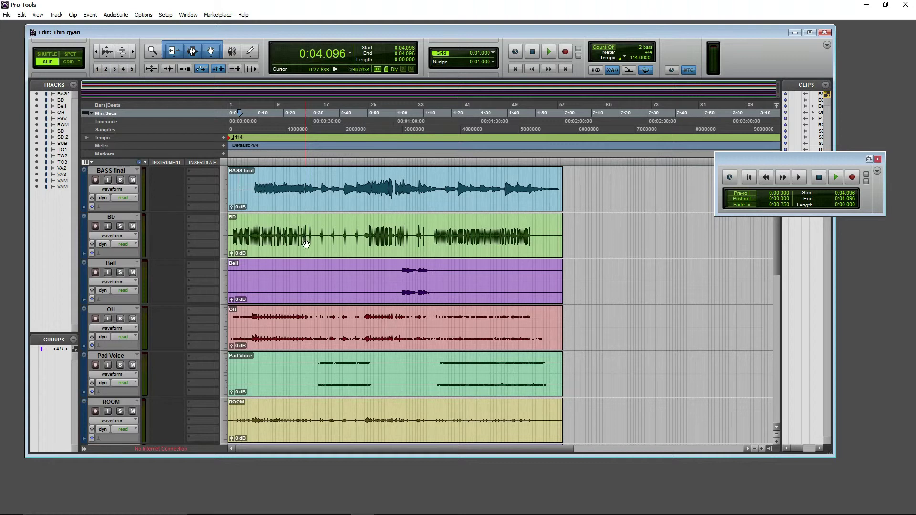
left_click(279, 228)
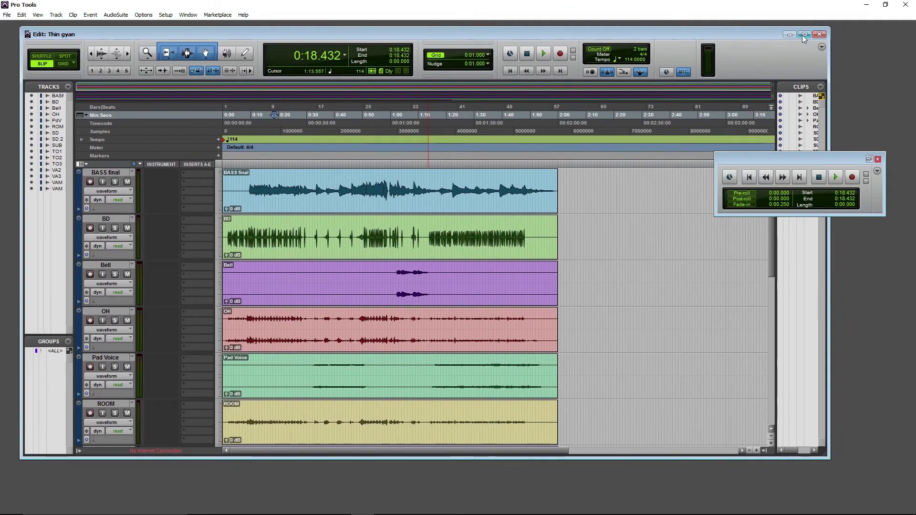
double_click(542, 32)
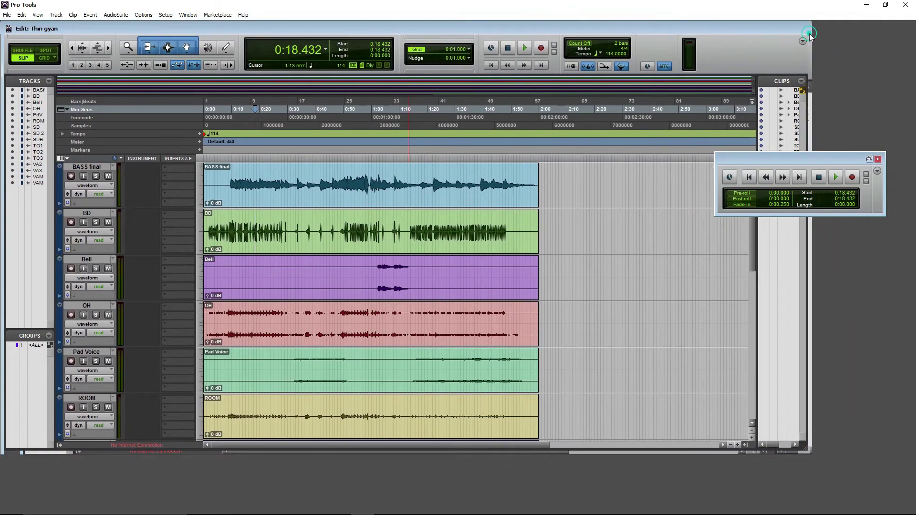
Add two audio tracks below the VAMP track, creating the second as one new mono audio track in samples
scroll(582, 295, "down", 2)
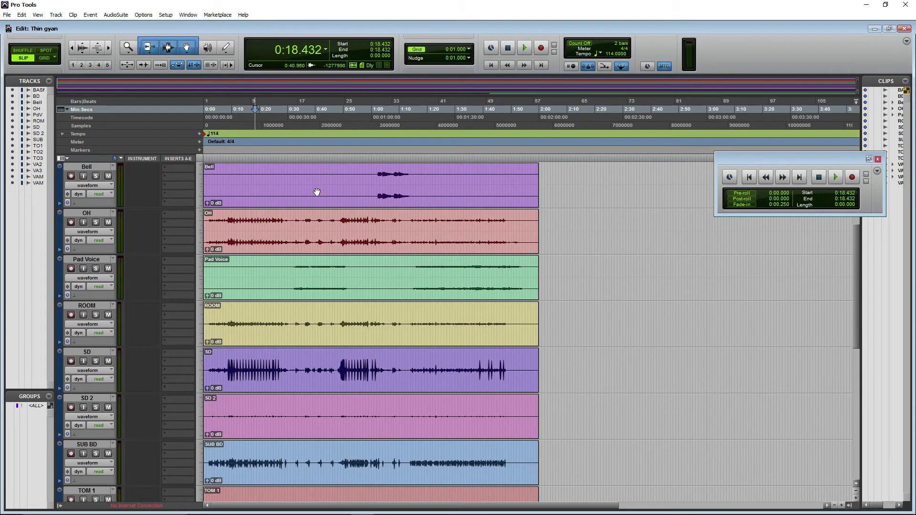
scroll(527, 329, "down", 7)
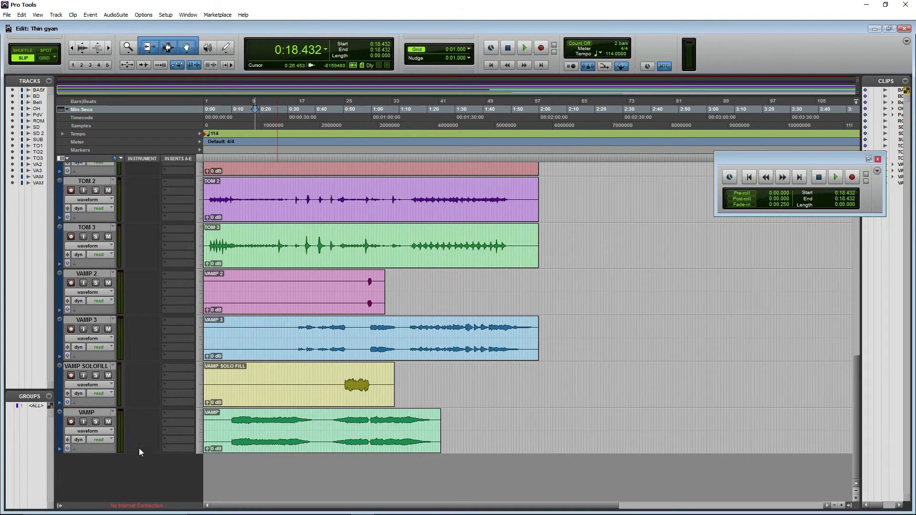
double_click(123, 474)
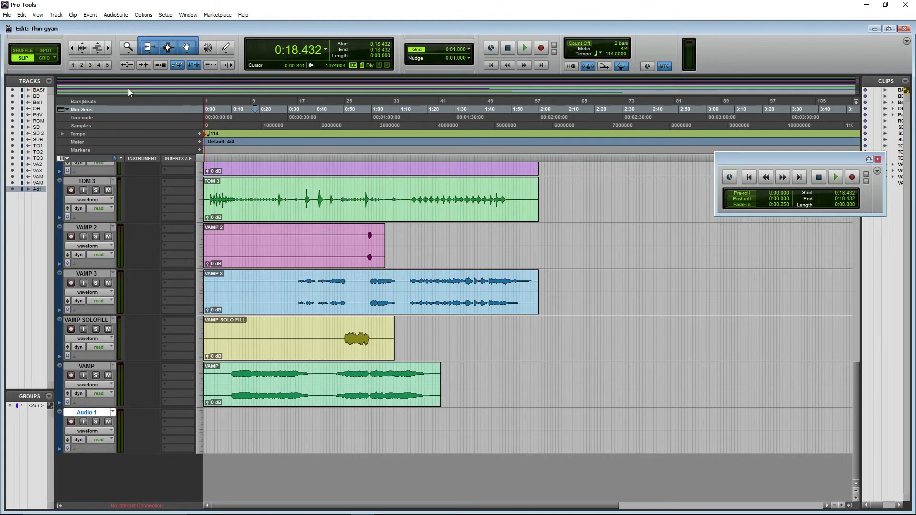
left_click(91, 15)
left_click(66, 23)
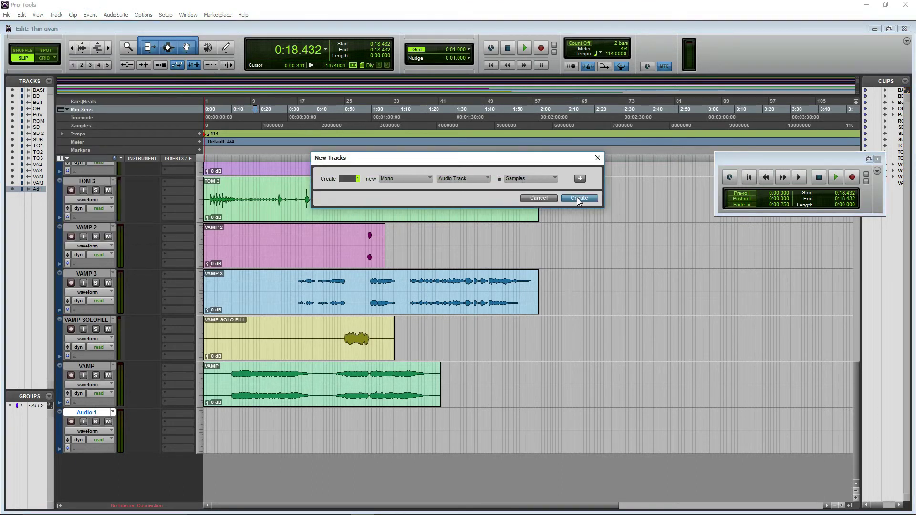
left_click(579, 200)
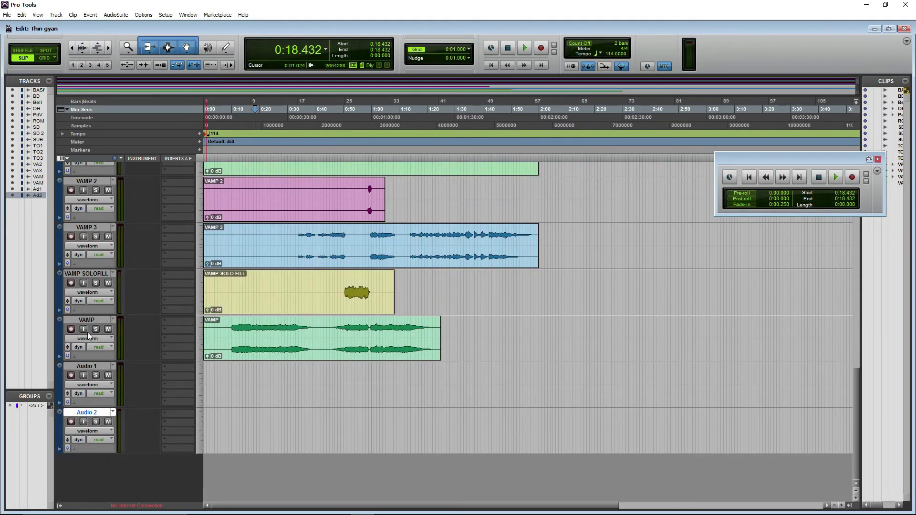
Insert the Click II (mono) instrument plug-in on the Audio 2 track and play the session from about 0:11
mouse_move(195, 431)
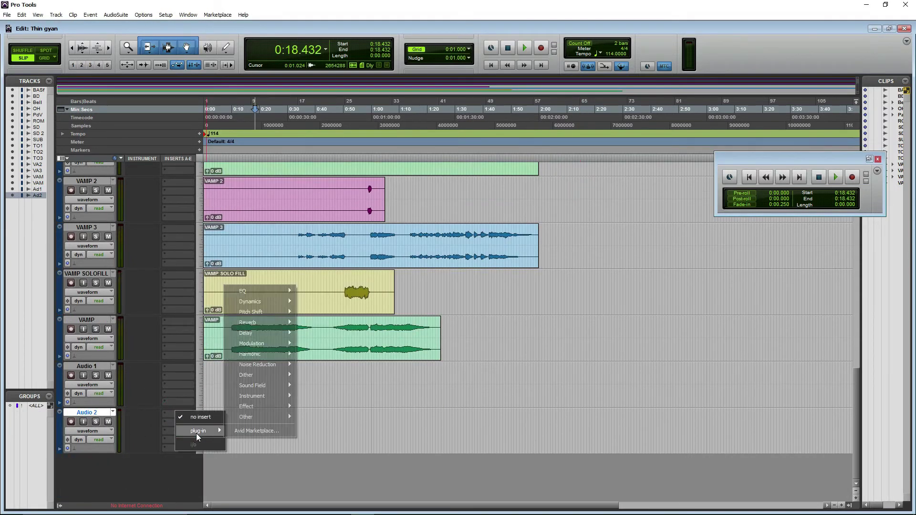
mouse_move(273, 397)
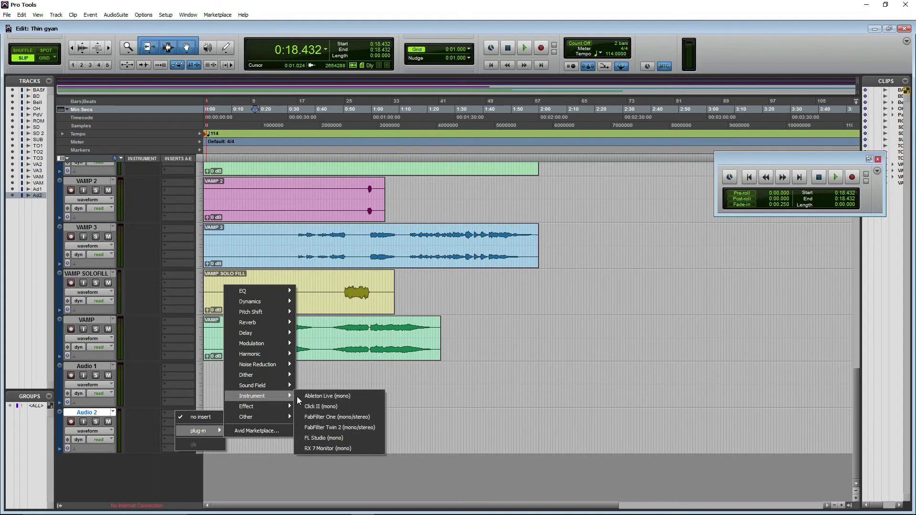
left_click(336, 411)
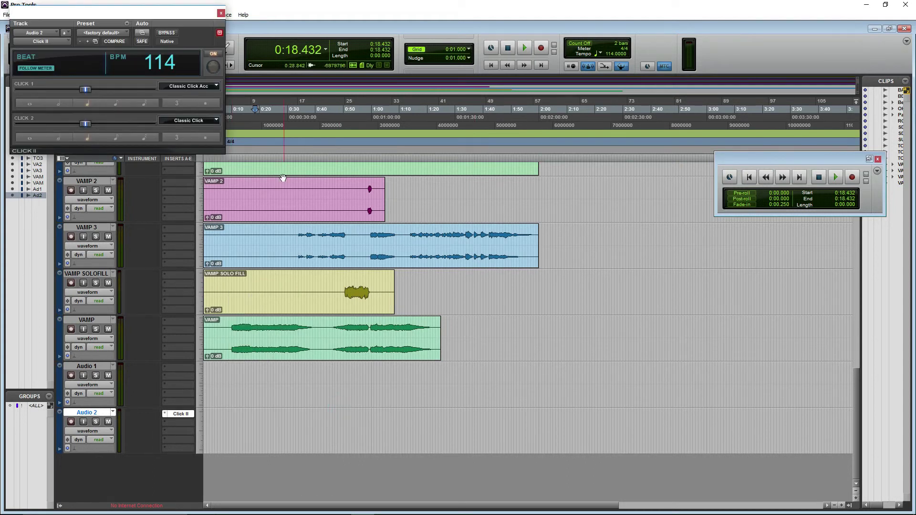
left_click(233, 203)
key("space")
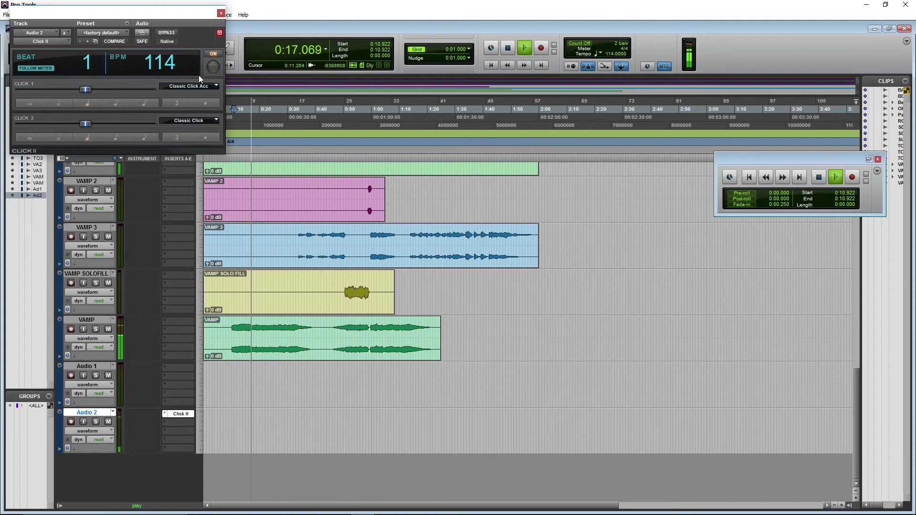
Mute the VAMP, VAMP SOLOFILL, VAMP 3, VAMP 2 and TOM 3 tracks while the session plays, and stop playback
left_click_drag(159, 13, 188, 147)
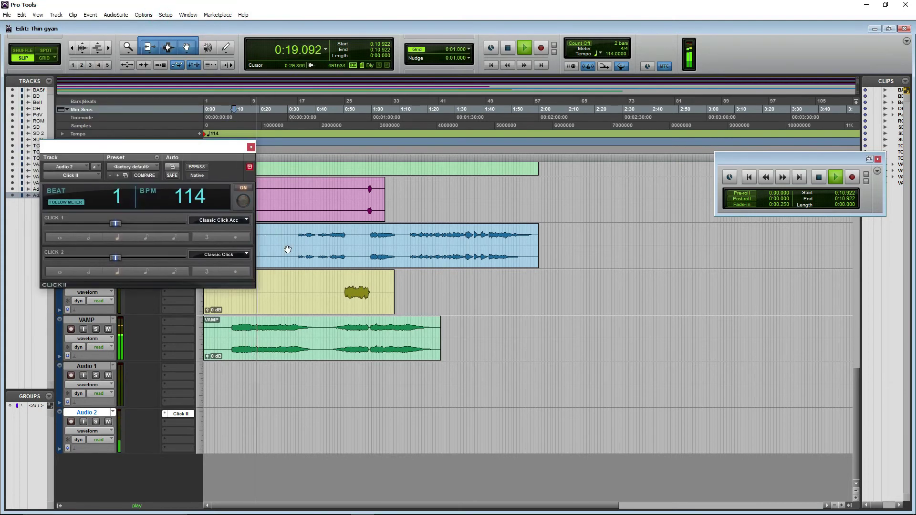
left_click(108, 329)
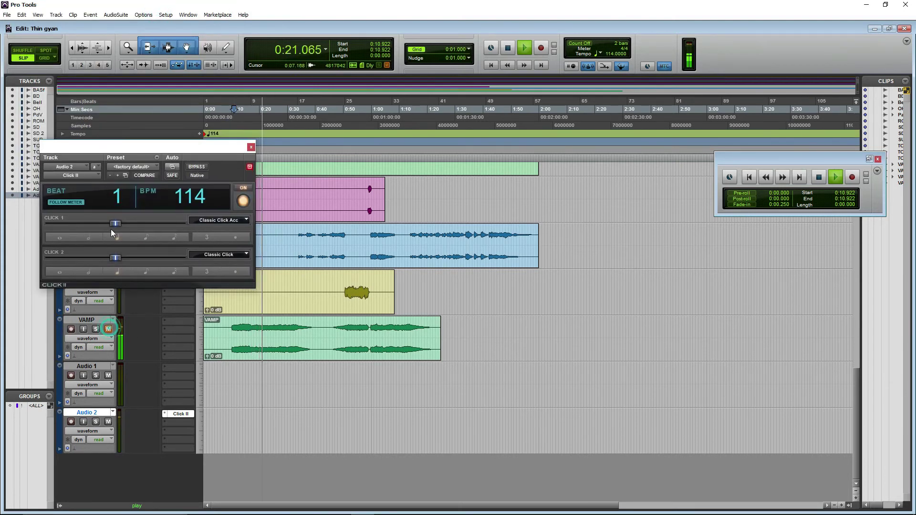
left_click_drag(143, 147, 358, 154)
left_click(109, 283)
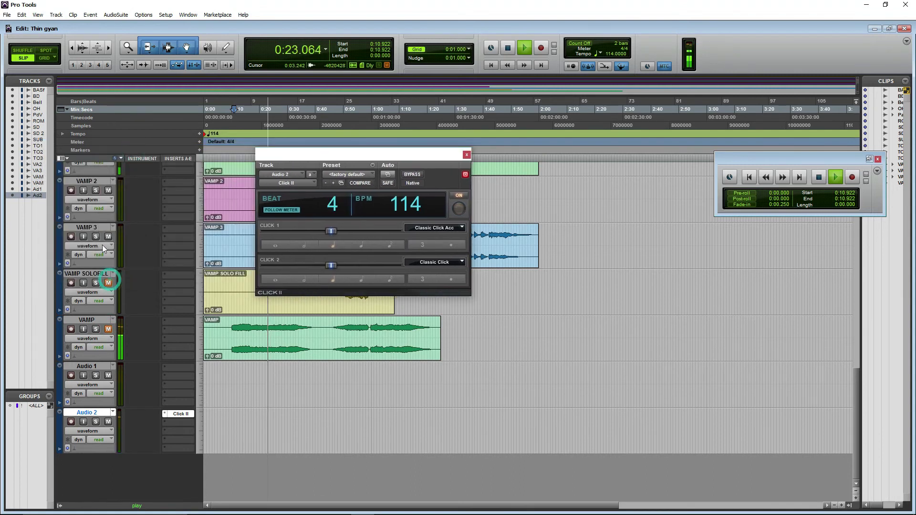
left_click(108, 237)
left_click(108, 191)
scroll(119, 286, "up", 6)
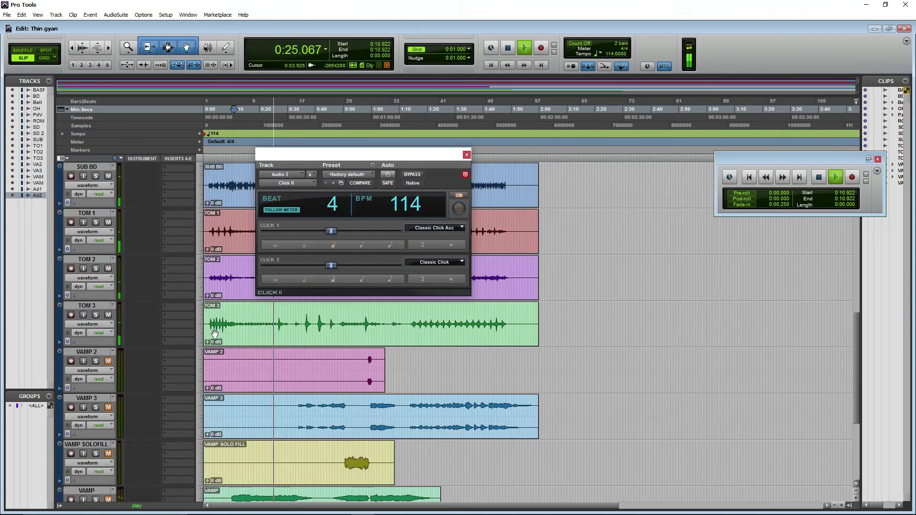
left_click(108, 407)
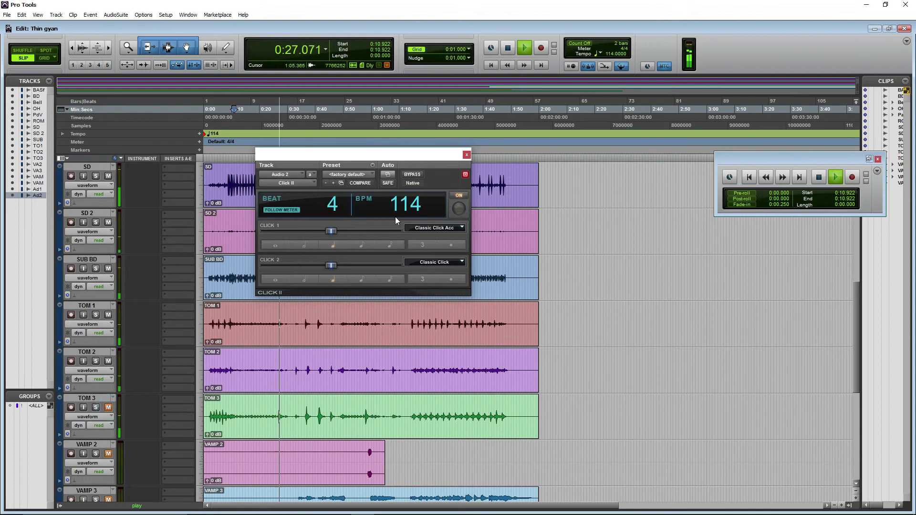
left_click_drag(397, 157, 443, 226)
key("space")
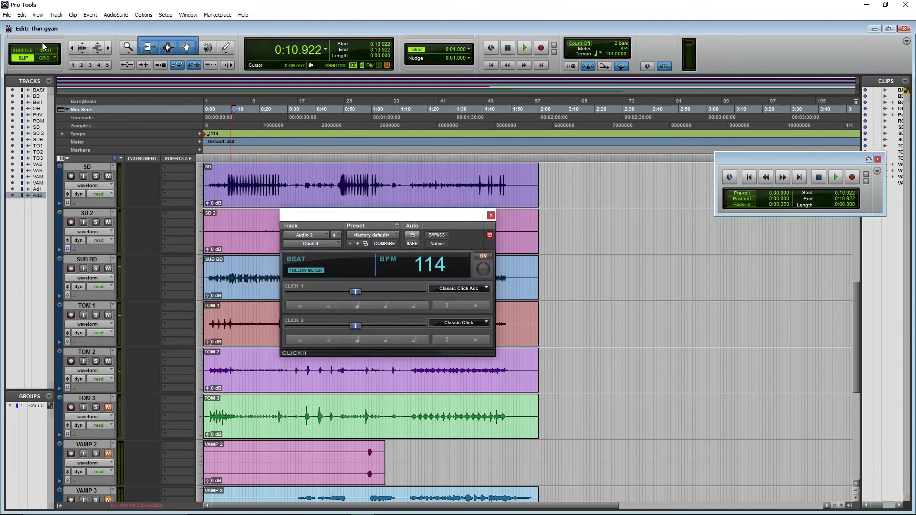
Save the Thin gyan session and close it
left_click(7, 14)
left_click(34, 86)
left_click(7, 14)
left_click(17, 68)
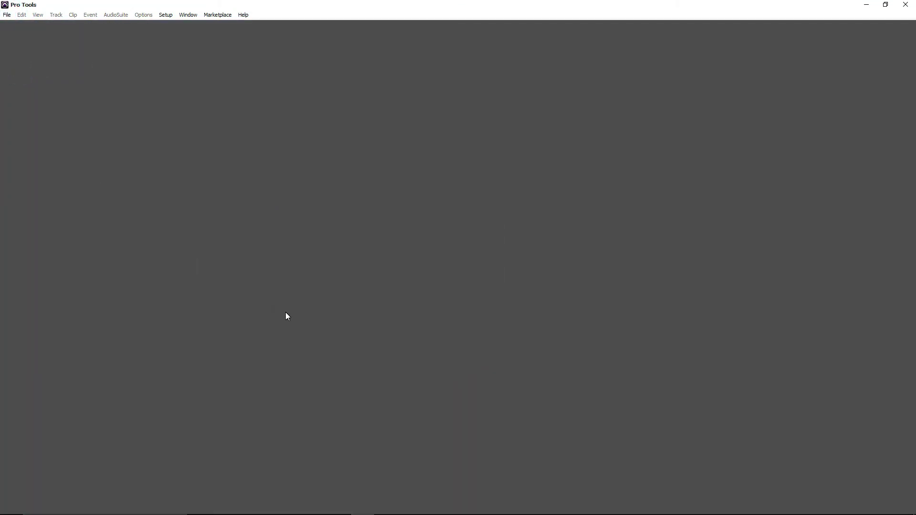
Open the recent session All i ever need and start playback from near the beginning of its audio clip
left_click(6, 14)
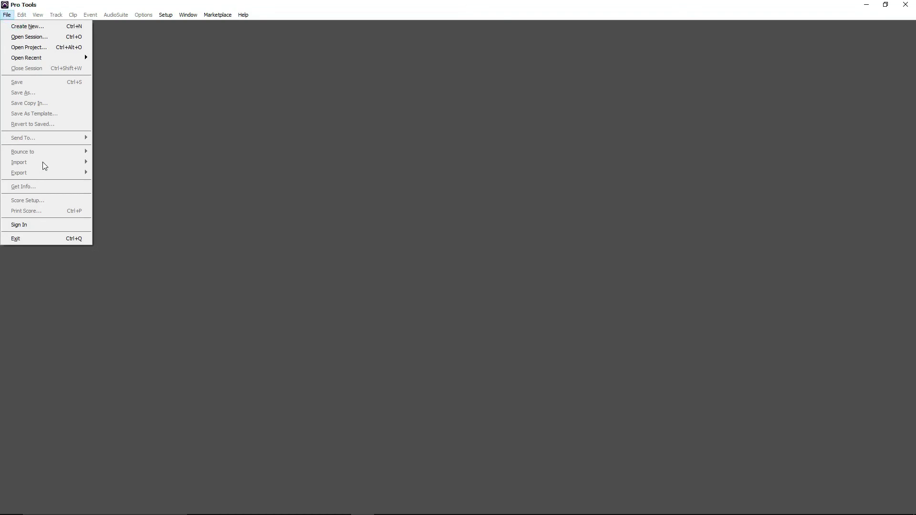
mouse_move(40, 57)
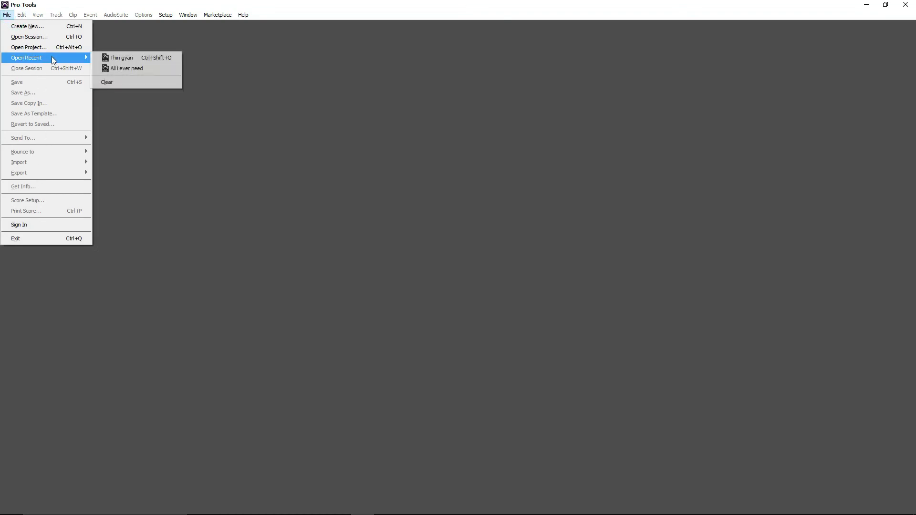
left_click(136, 68)
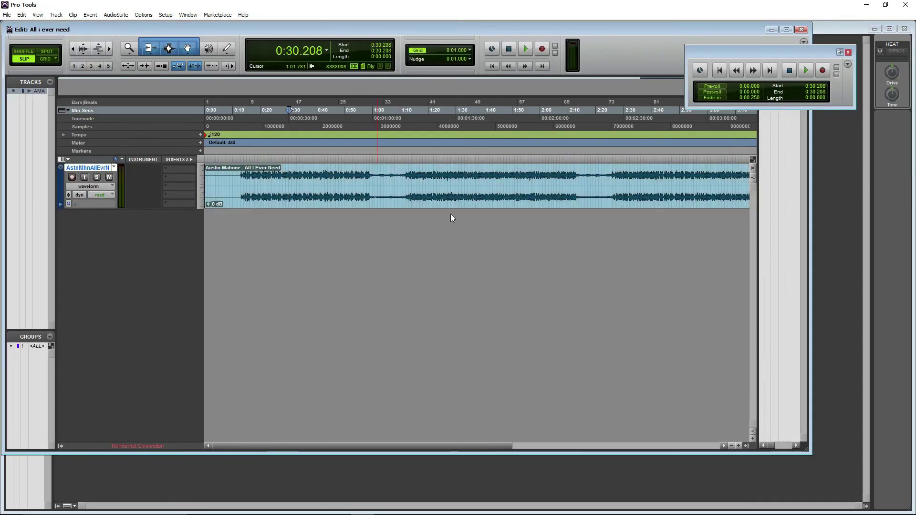
left_click(267, 194)
key("space")
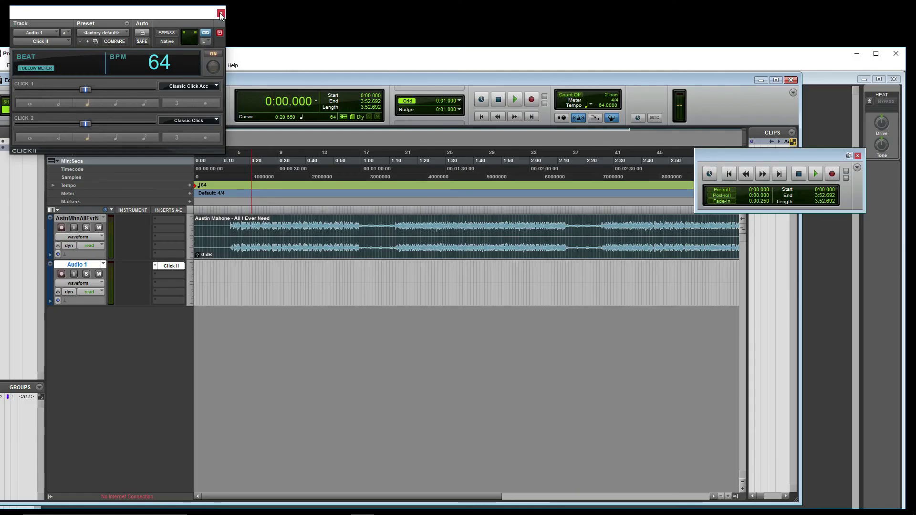
Close the Click II plug-in window and move the Pro Tools window until its whole menu bar is visible
left_click(221, 13)
left_click_drag(267, 56, 309, 48)
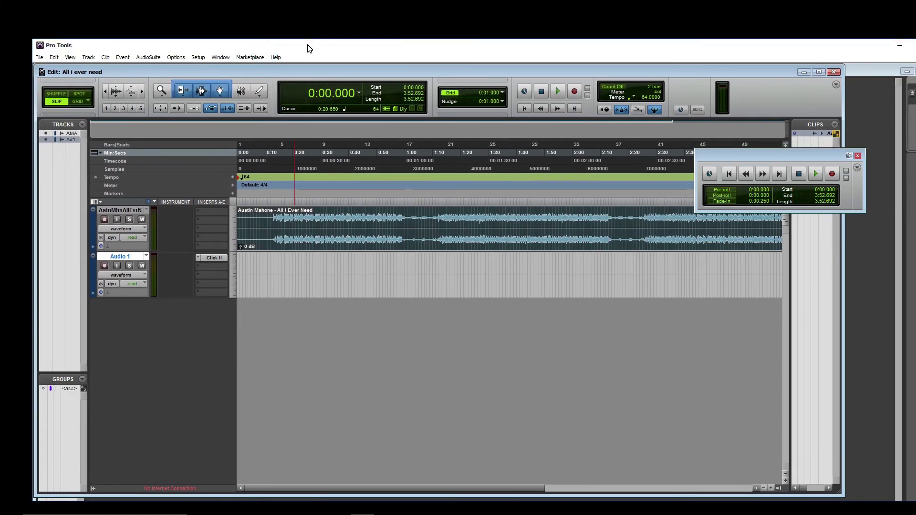